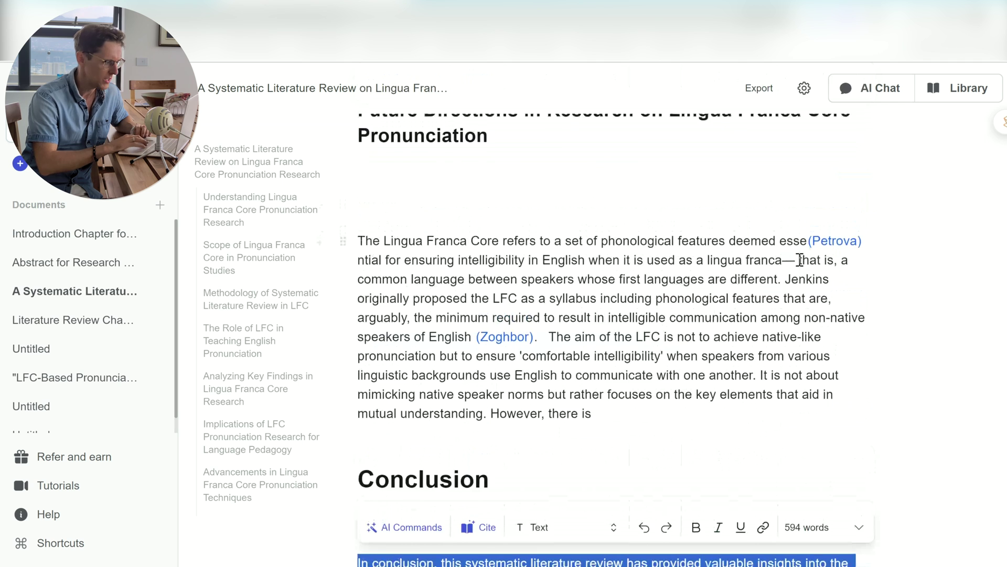
Step: Open a citation search at the end of the paragraph on segmental and suprasegmental features, right after "comprehensibility"
scroll(799, 259, "up", 10)
scroll(800, 259, "up", 10)
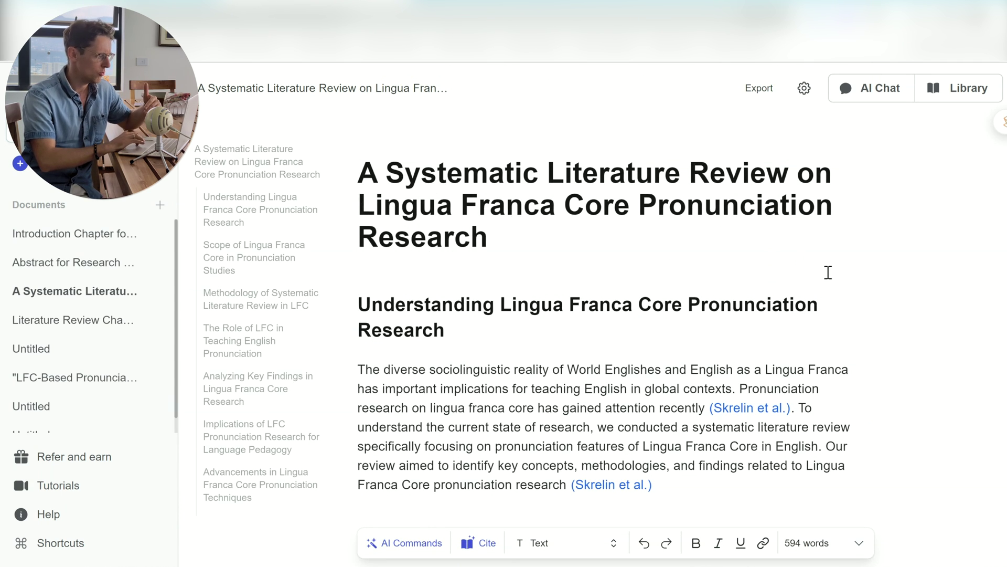
scroll(828, 273, "down", 1)
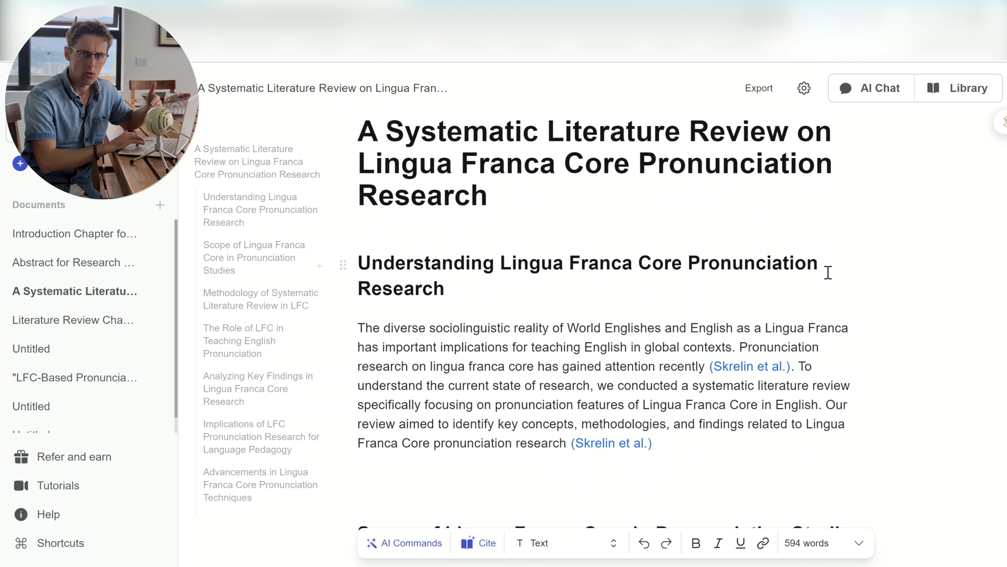
scroll(828, 272, "down", 1)
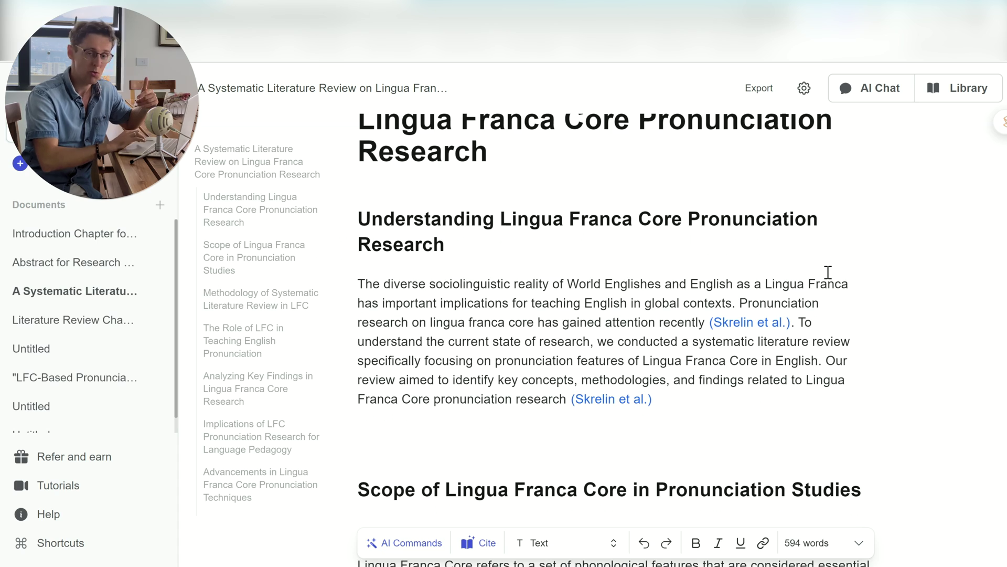
scroll(828, 272, "down", 10)
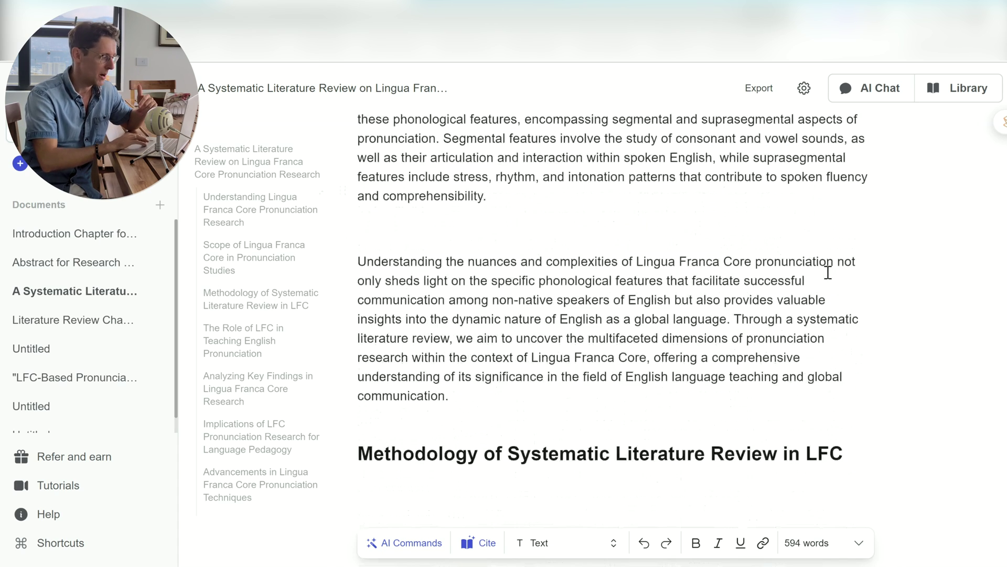
scroll(828, 273, "up", 8)
scroll(828, 272, "down", 2)
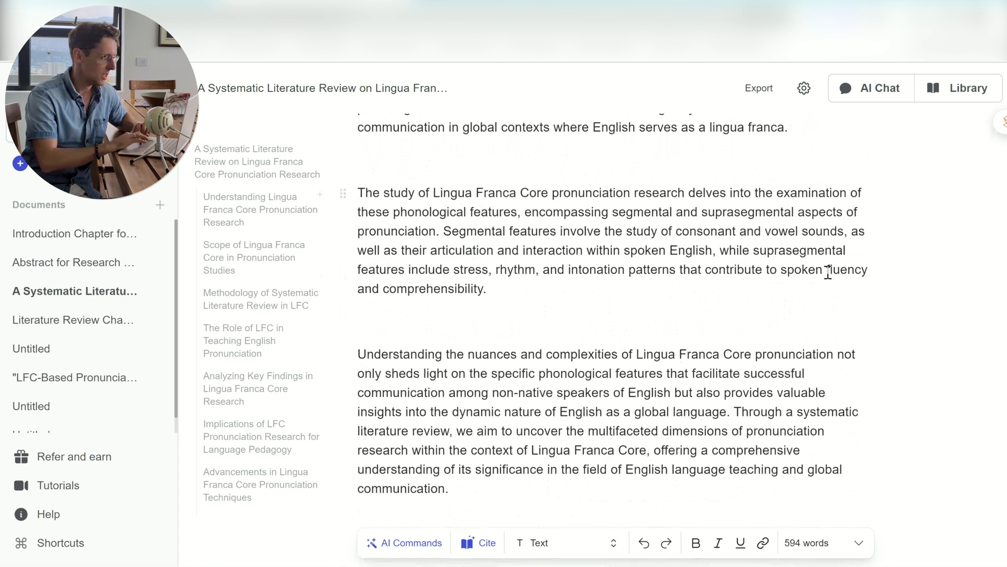
left_click(483, 284)
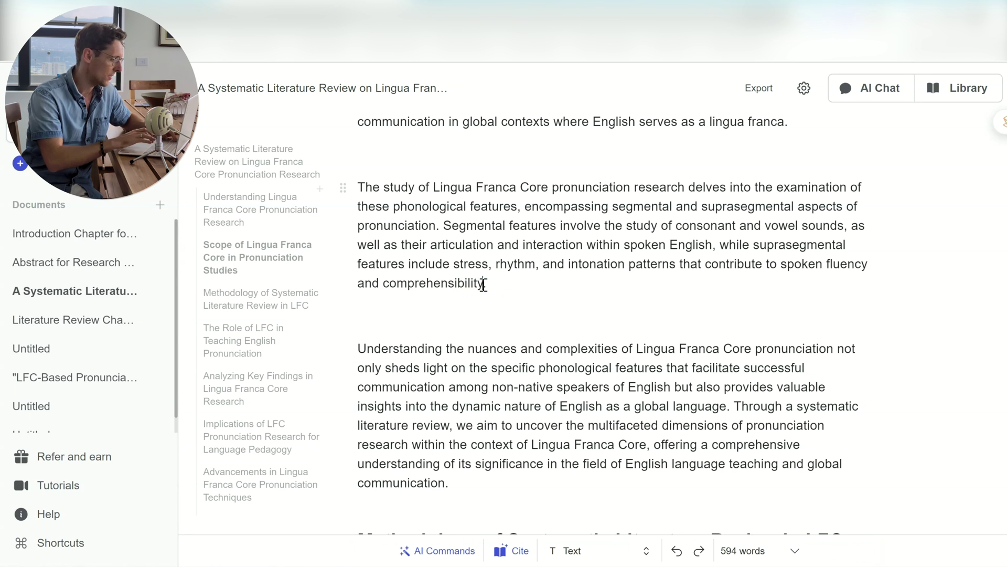
key("ctrl+shift+c")
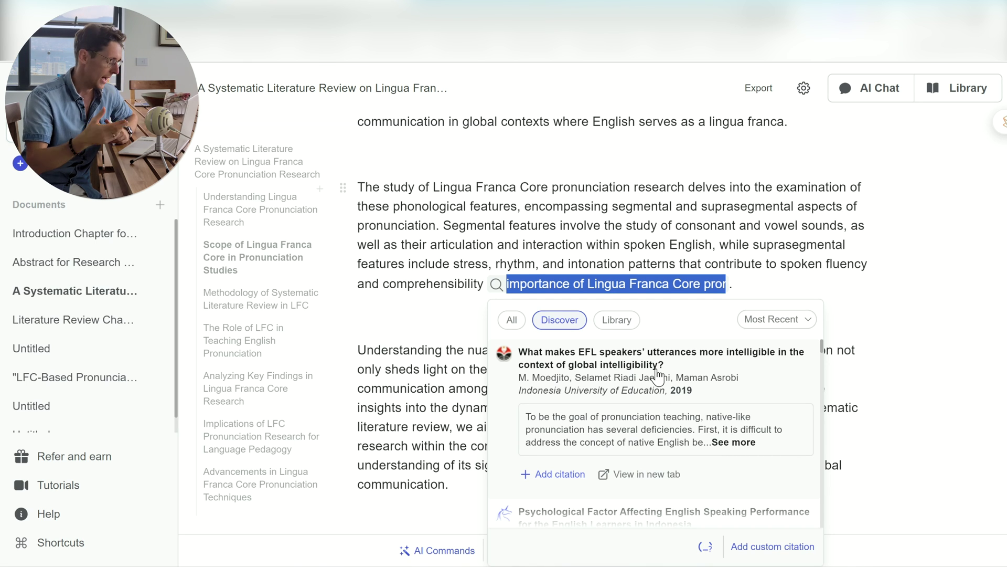
Step: Browse the citation suggestions from the Library and Discover sources, and close the citation search without adding one
left_click(617, 320)
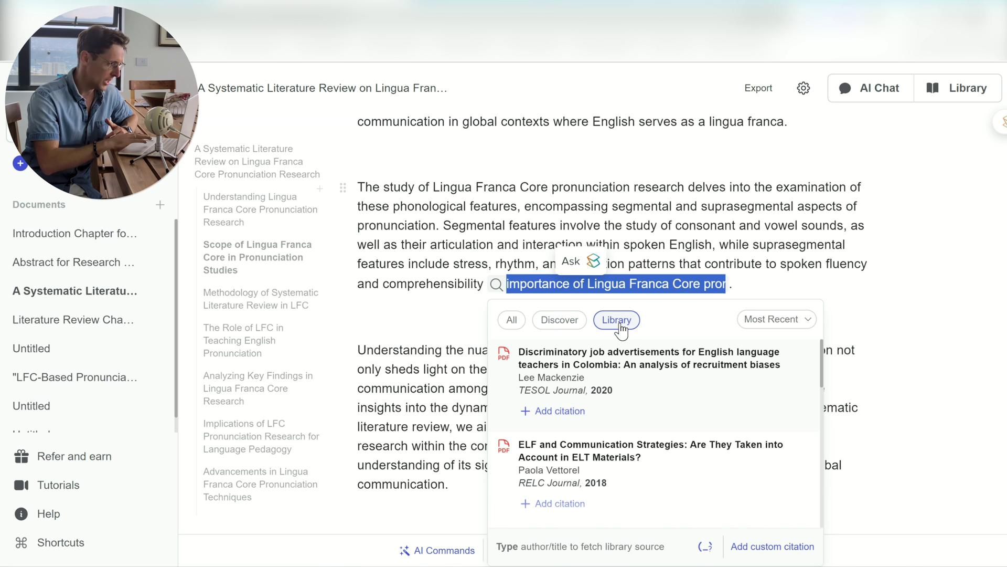
scroll(700, 427, "down", 3)
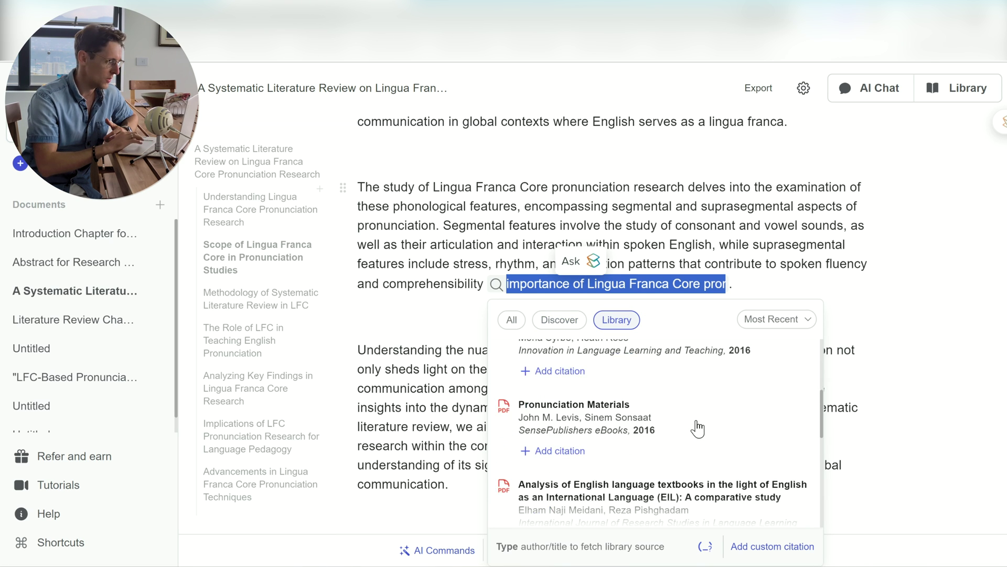
left_click(559, 321)
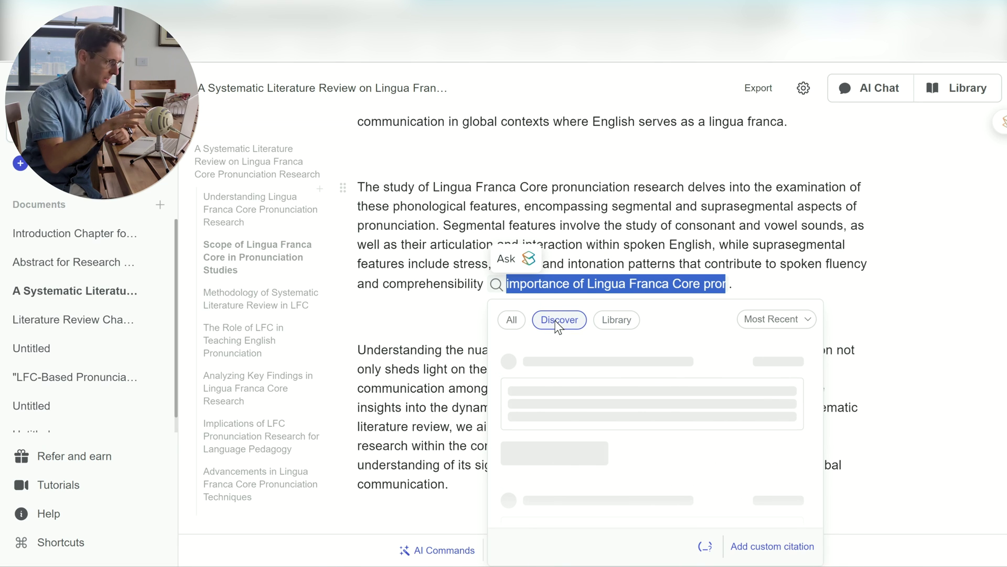
left_click(670, 235)
Step: Examine the AI editing commands for the segmental and suprasegmental features paragraph, including Paraphrase options, and view the AI chat
left_click_drag(360, 228, 483, 325)
left_click(404, 195)
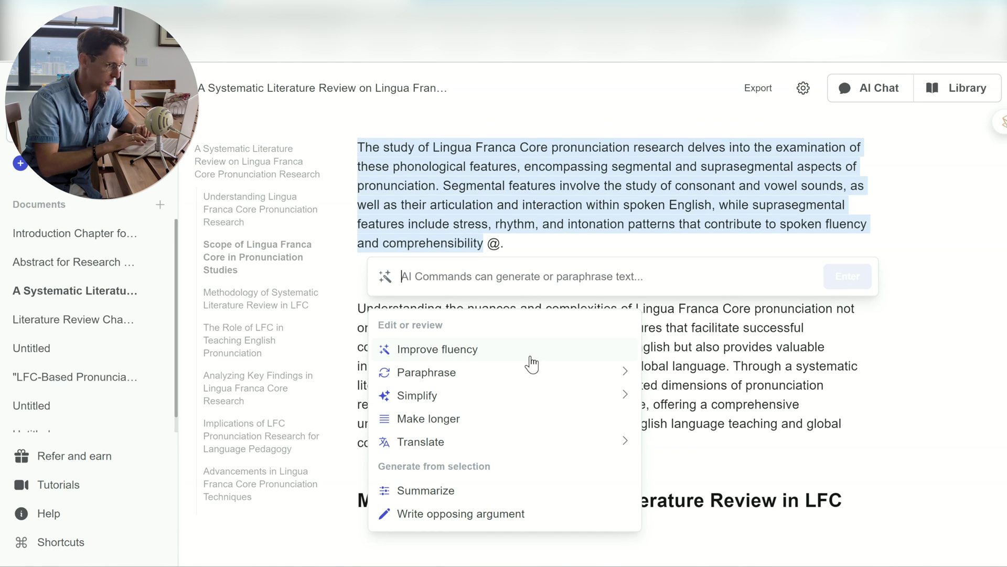
mouse_move(494, 387)
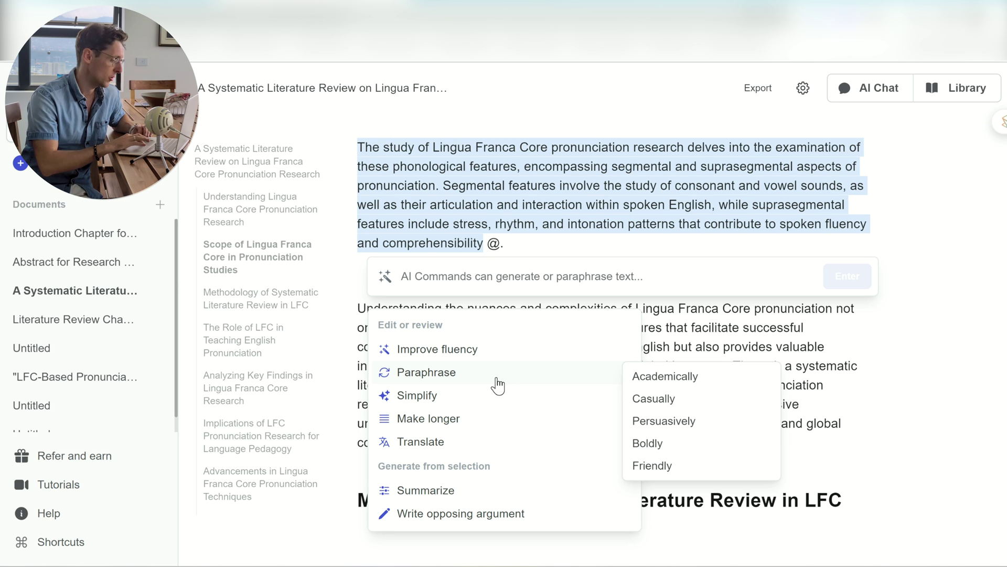
mouse_move(485, 404)
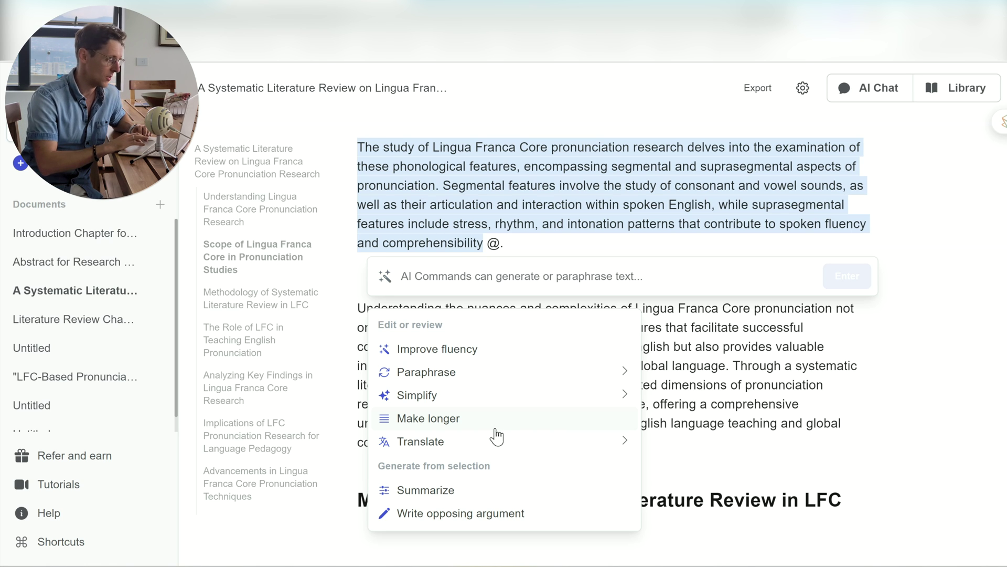
mouse_move(535, 447)
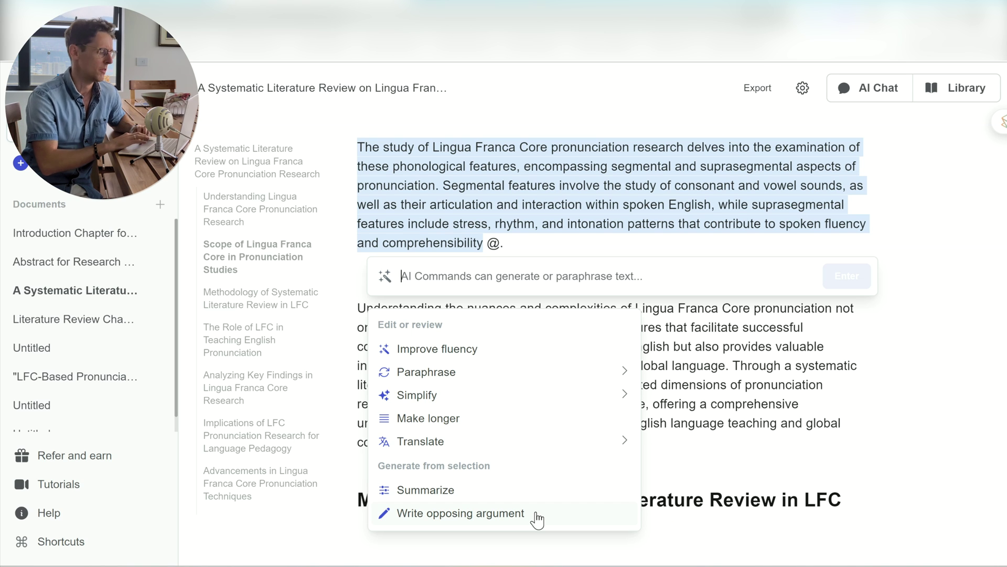
key("Escape")
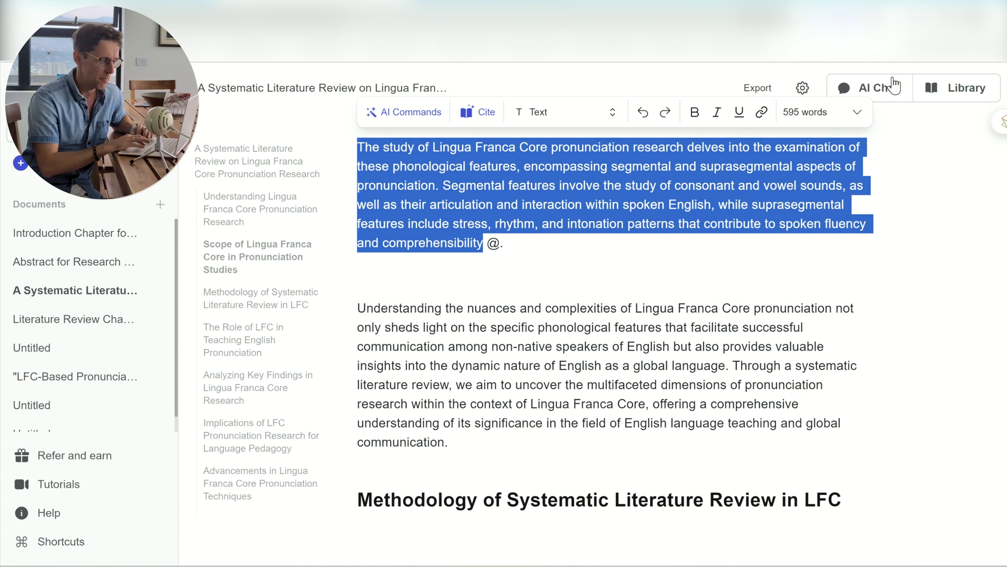
left_click(881, 88)
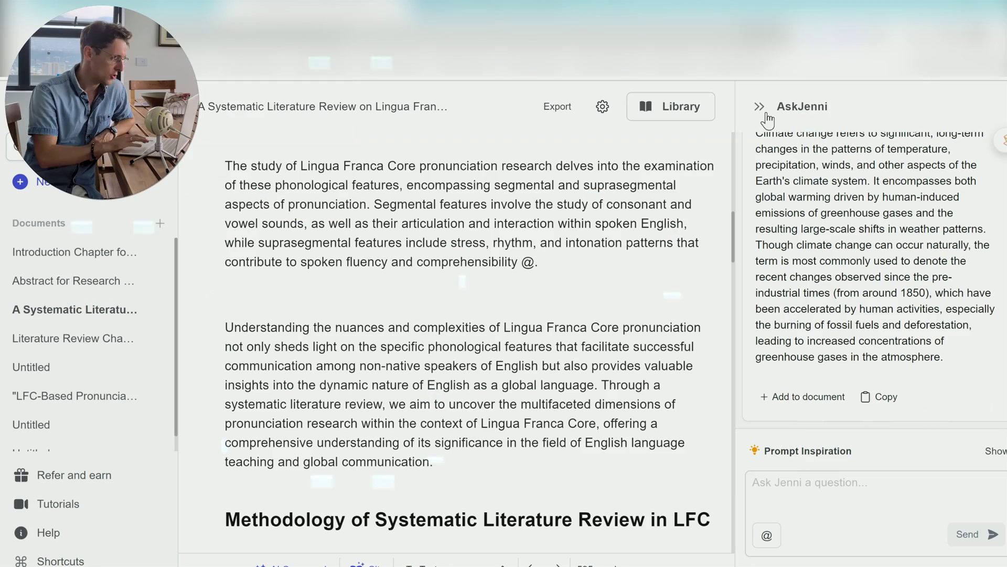
left_click(761, 107)
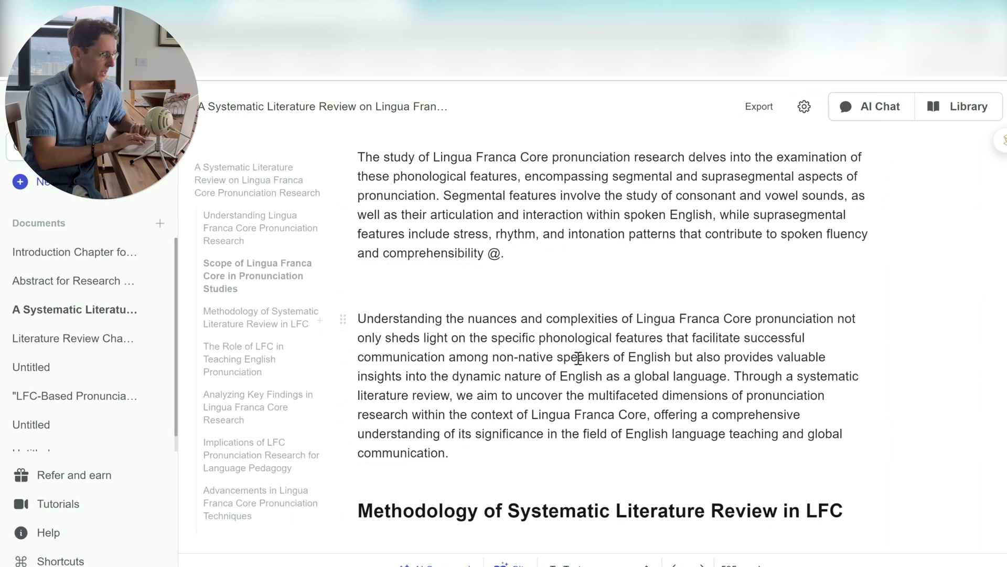
Step: Reopen the citation search after "comprehensibility", limit it to Library sources, and close it
left_click(497, 251)
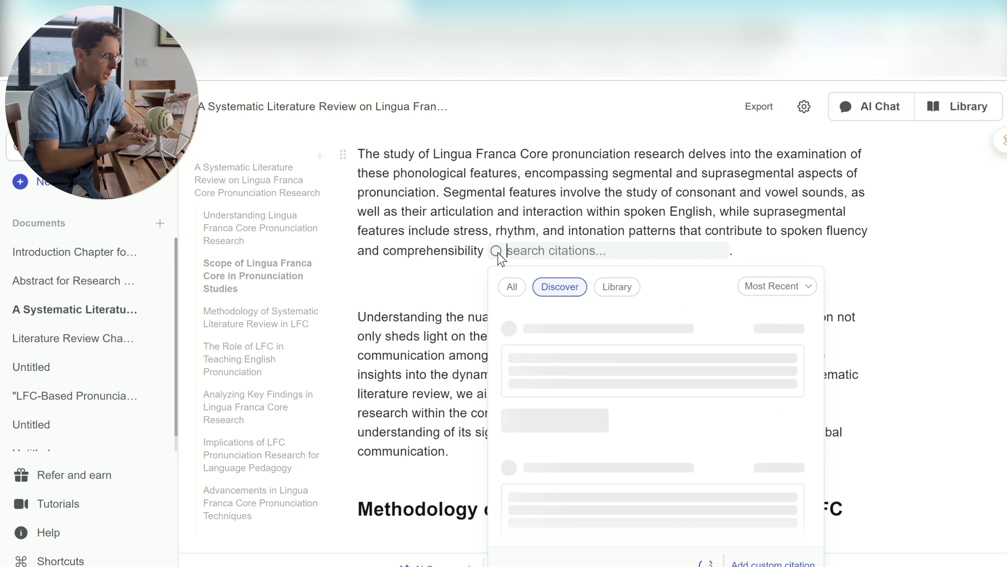
left_click(615, 288)
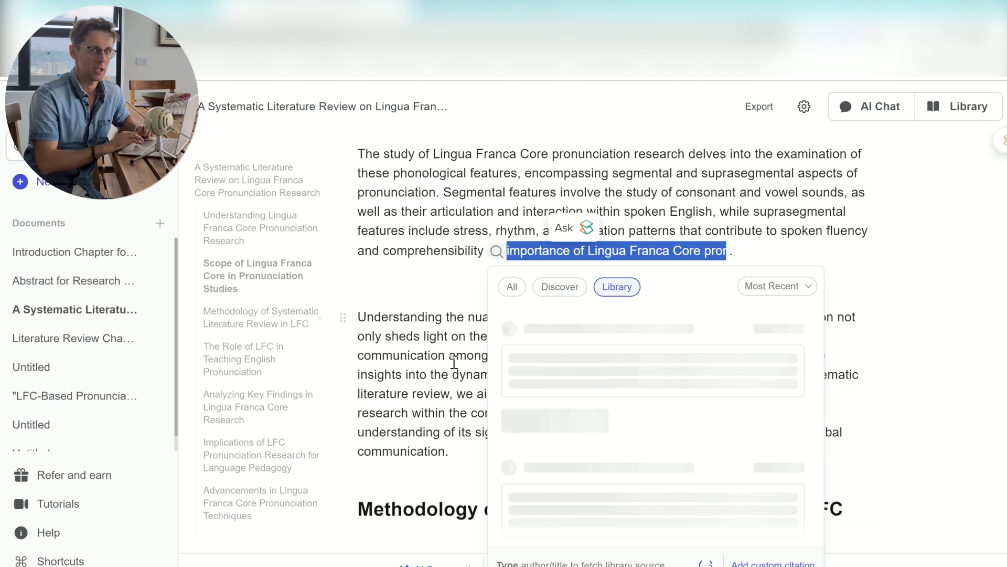
left_click(449, 362)
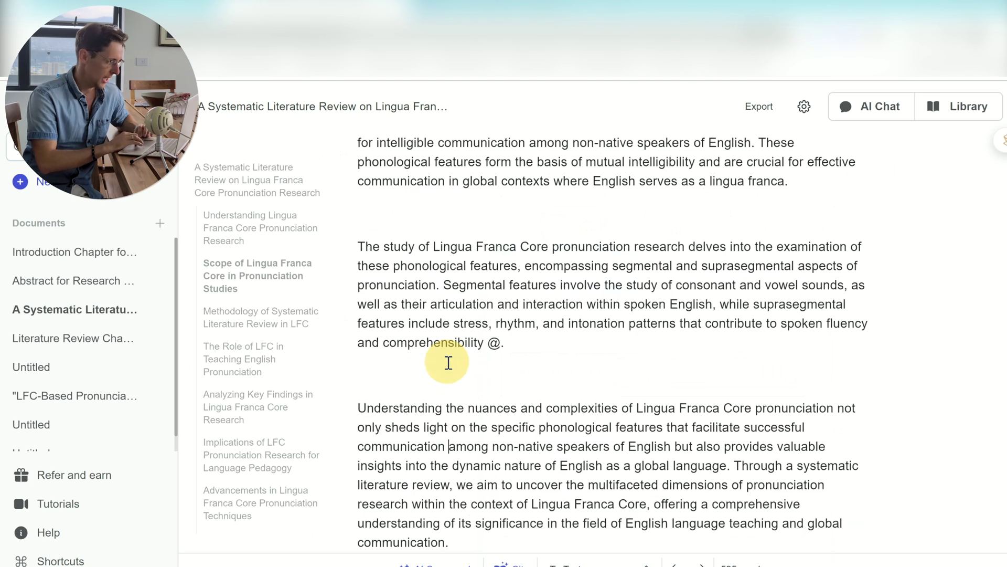
Step: Go to the References section at the end of the document and view the saved sources in the library
scroll(450, 362, "down", 1)
scroll(450, 362, "down", 20)
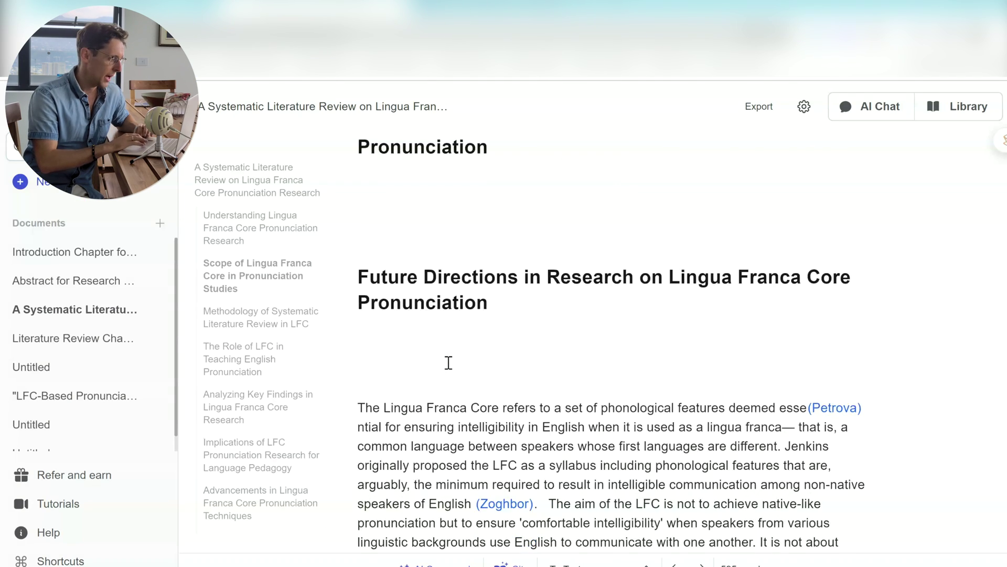
scroll(450, 365, "down", 3)
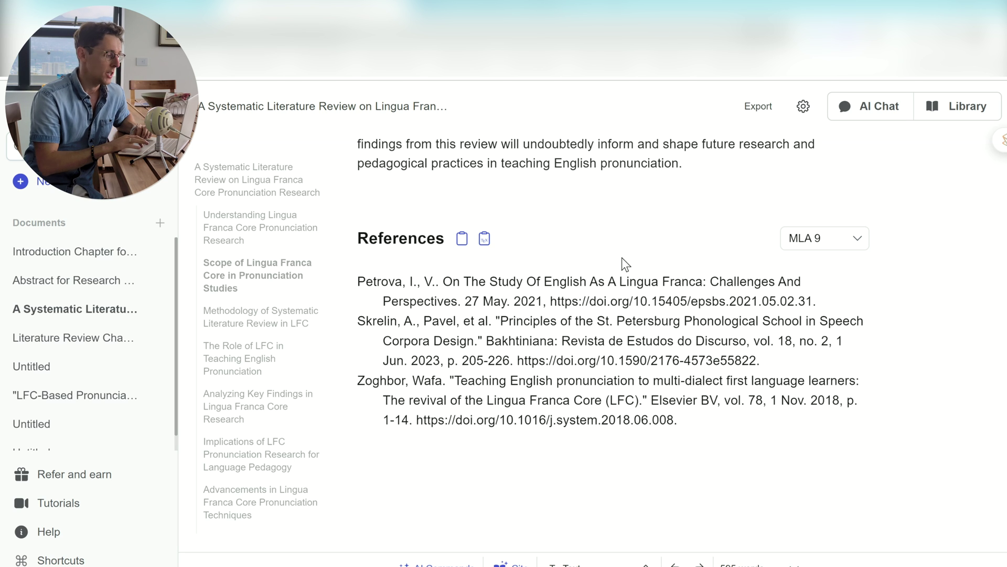
left_click(949, 117)
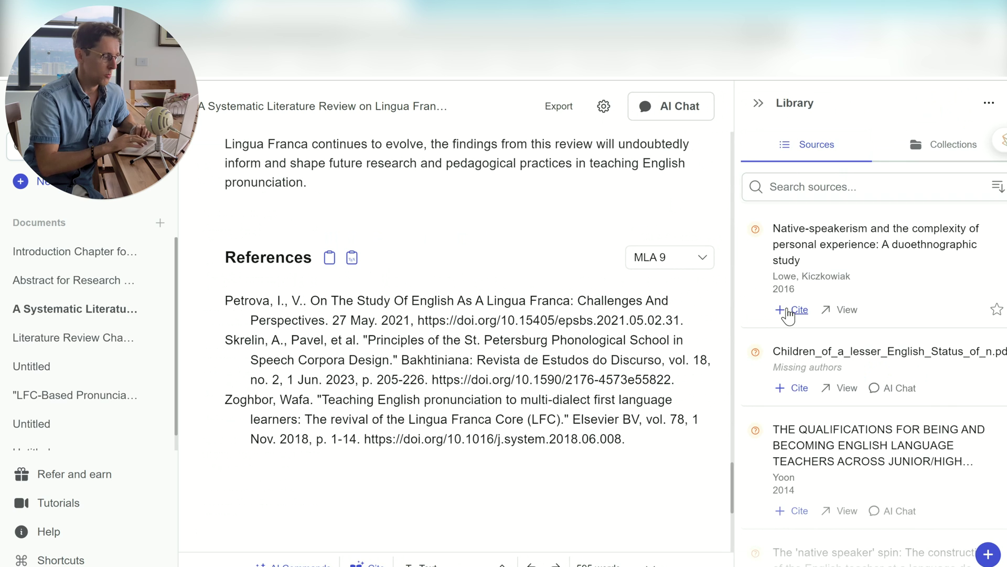
left_click(758, 106)
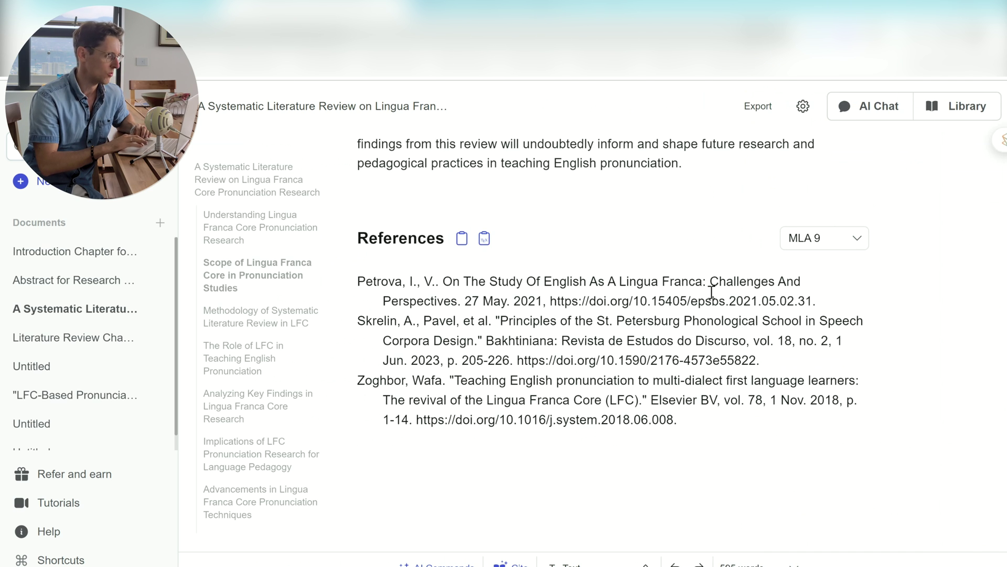
Step: Copy the References list to the clipboard in the second available copy format
scroll(591, 406, "down", 1)
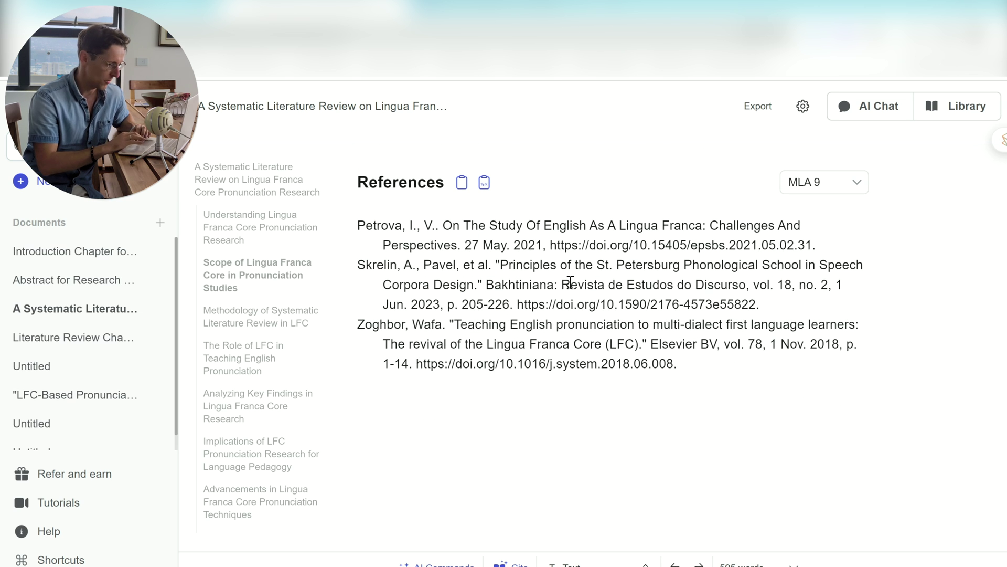
scroll(626, 412, "up", 1)
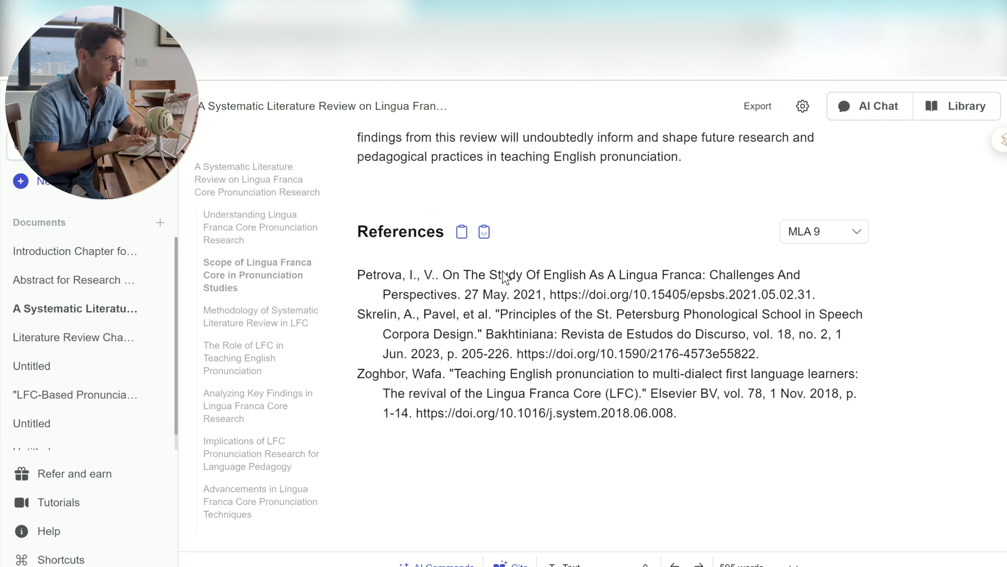
left_click(362, 272)
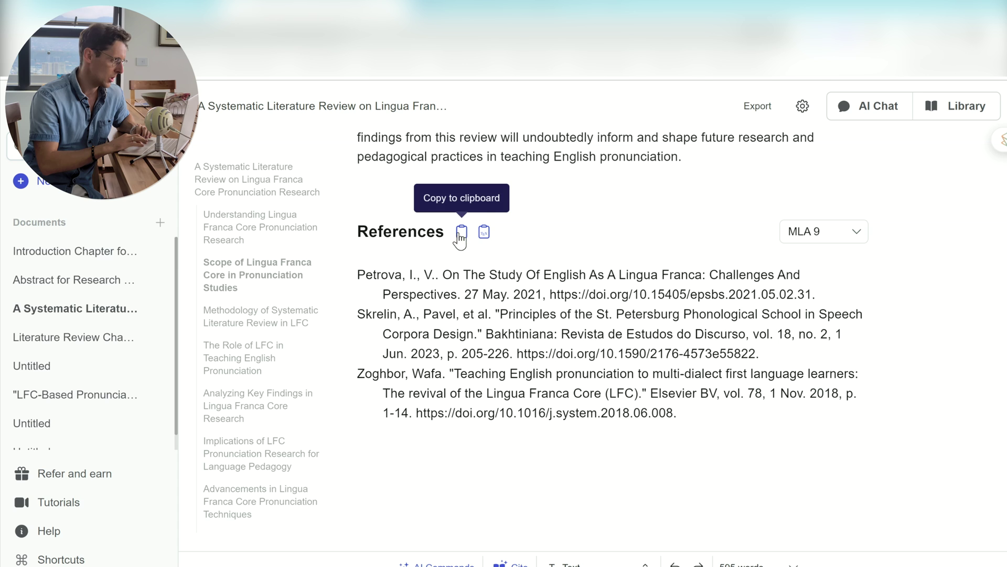
left_click(490, 235)
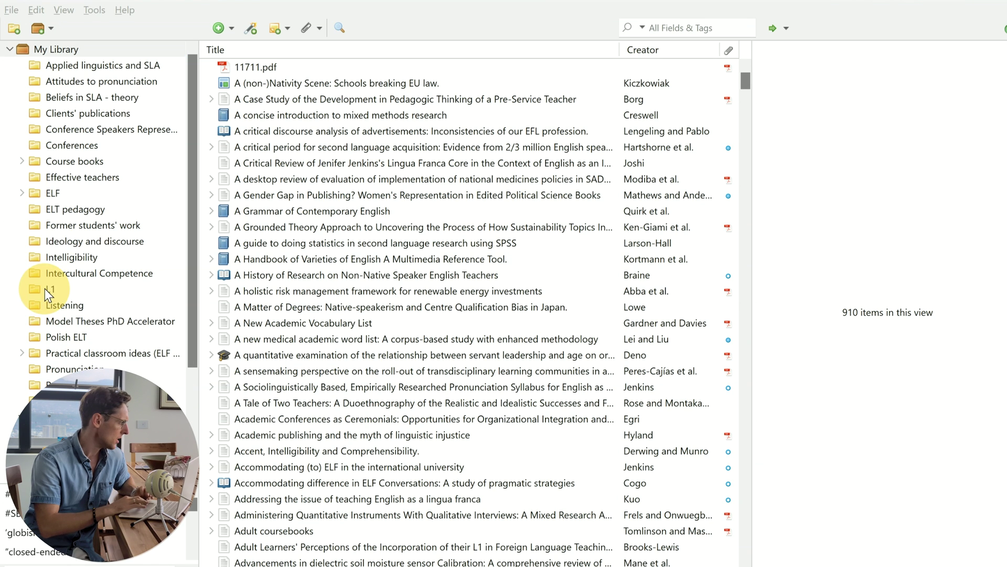
Step: Switch to Zotero and import the copied references from the clipboard into My Library
left_click(11, 10)
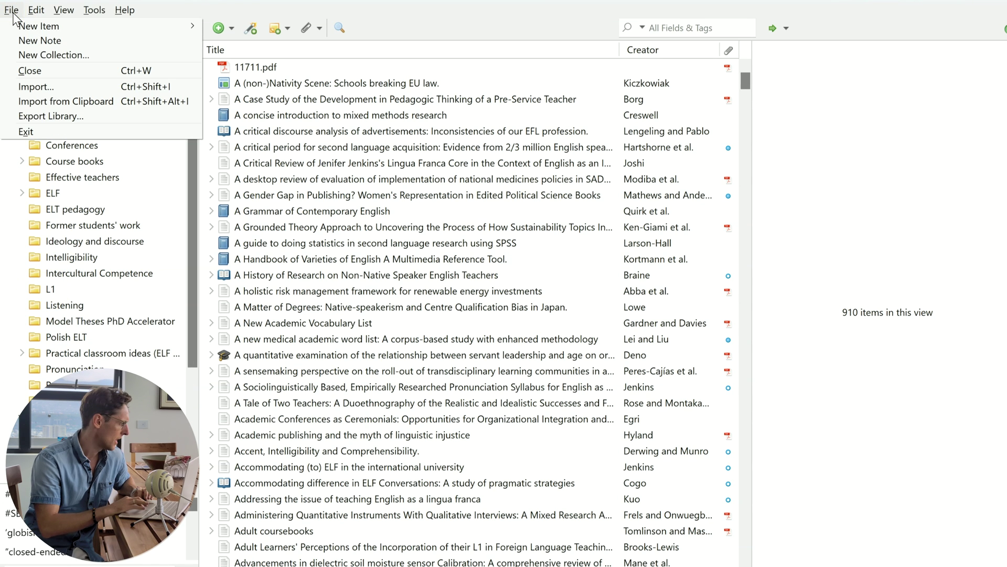
left_click(71, 100)
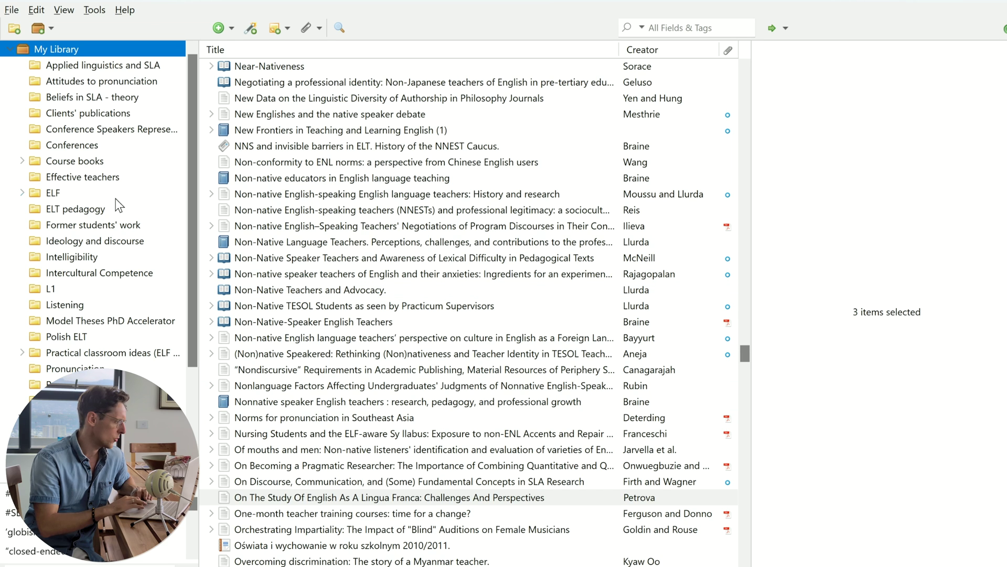
Step: Create a new library collection named "Jenni's references"
scroll(119, 204, "down", 3)
left_click(85, 142)
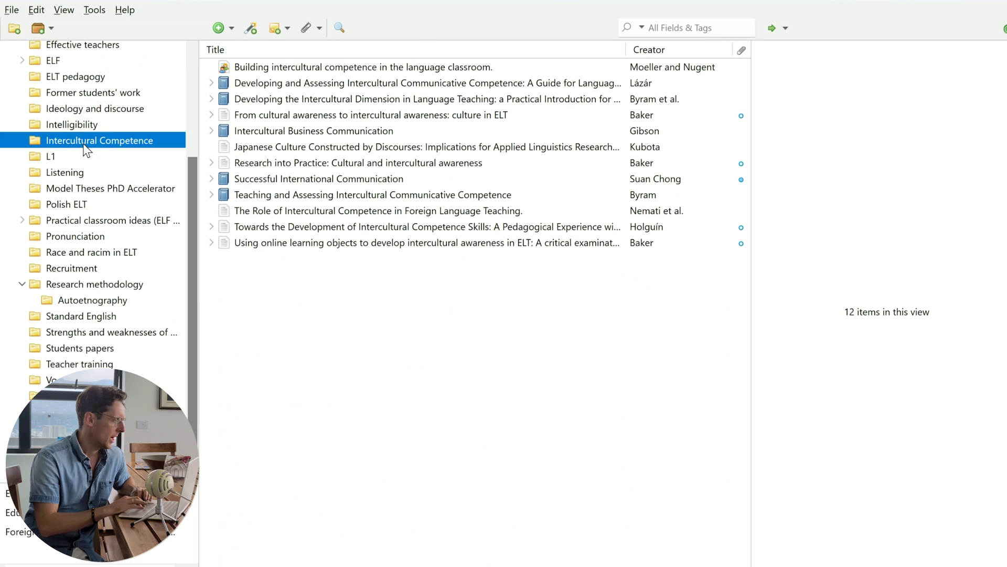
left_click(16, 29)
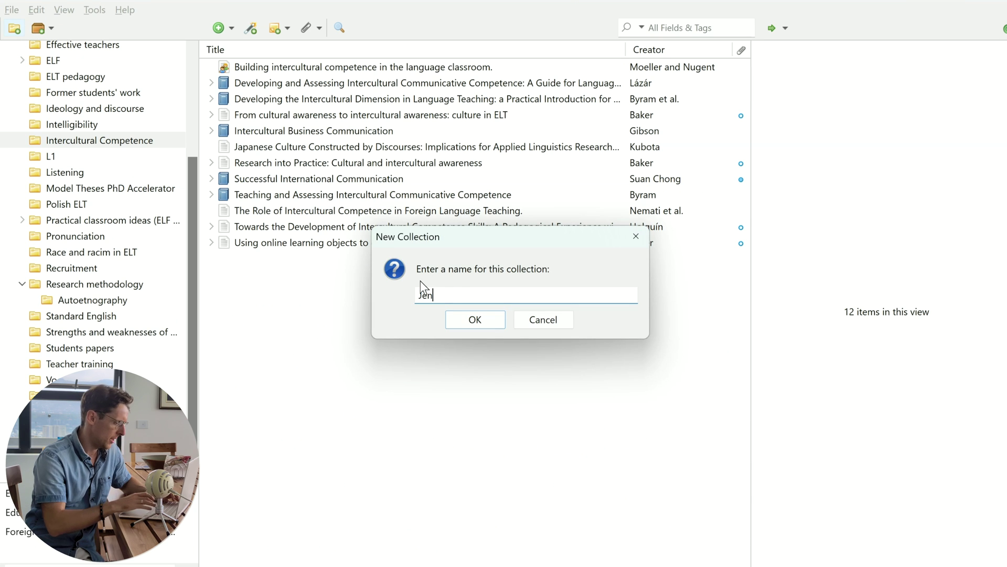
type("Jenni's references")
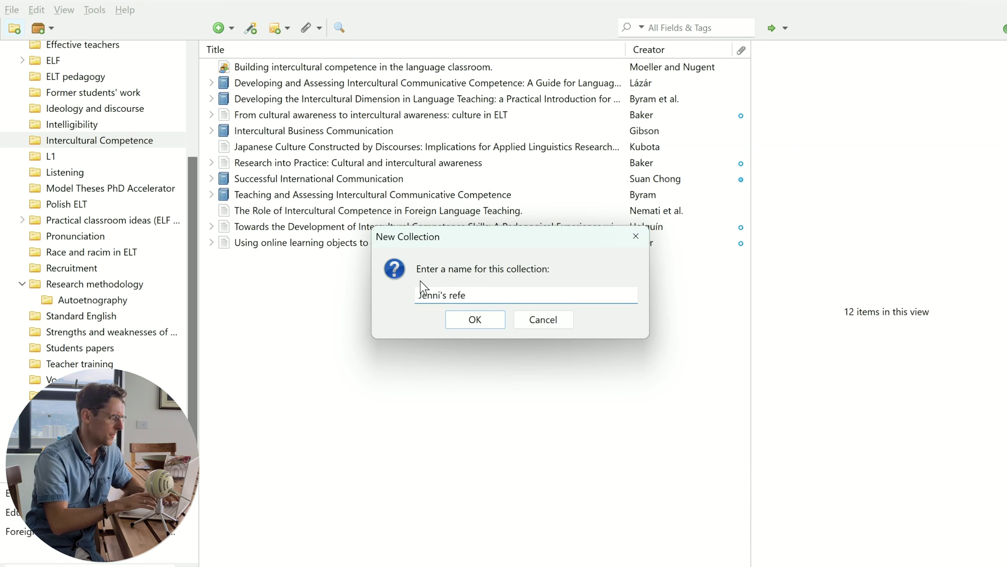
left_click(475, 320)
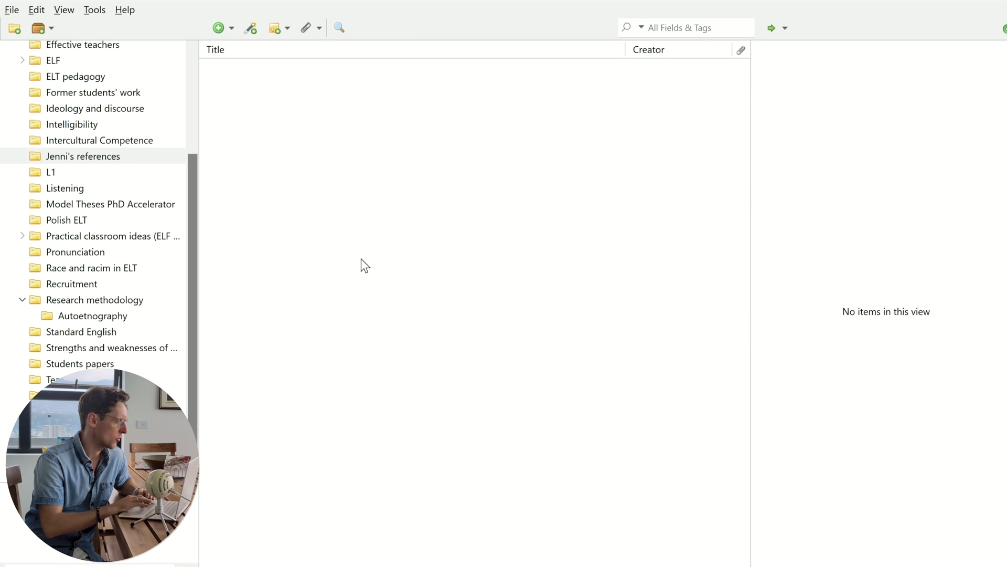
Step: Import the copied references from the clipboard into the "Jenni's references" collection
left_click(12, 12)
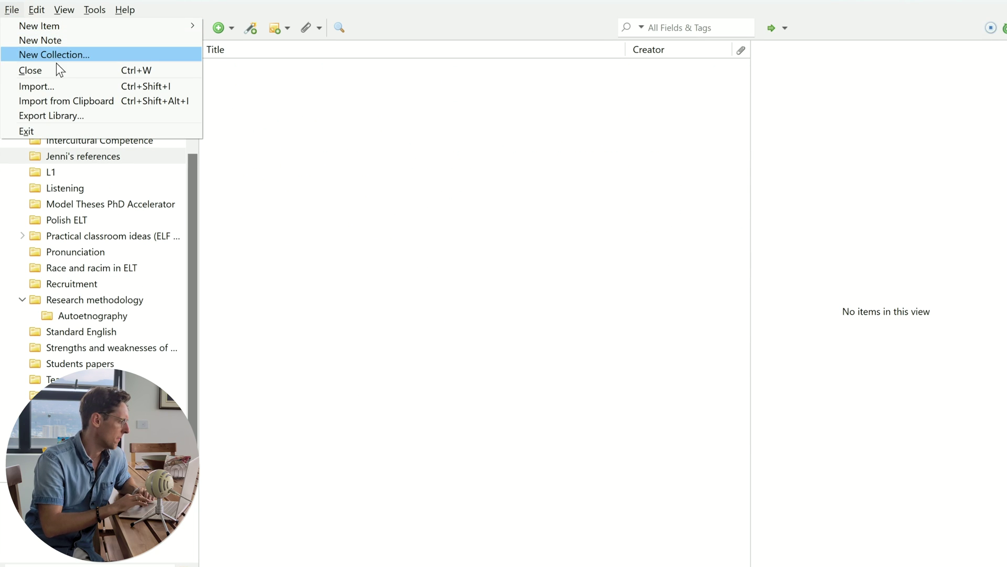
left_click(71, 99)
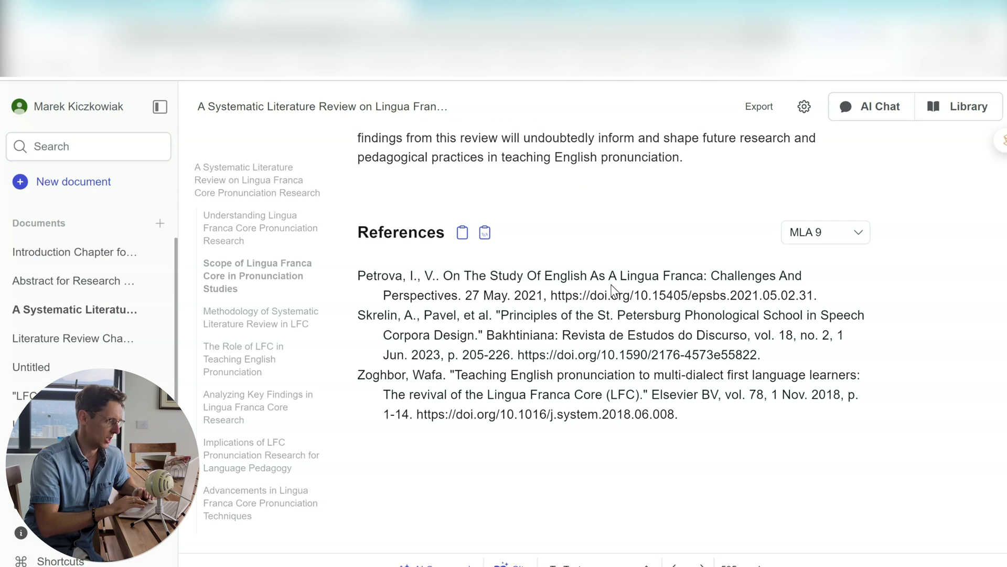
Step: Switch to Jenni AI and search the Discover sources for a citation at the end of the conclusion paragraph
scroll(612, 289, "up", 3)
left_click(680, 235)
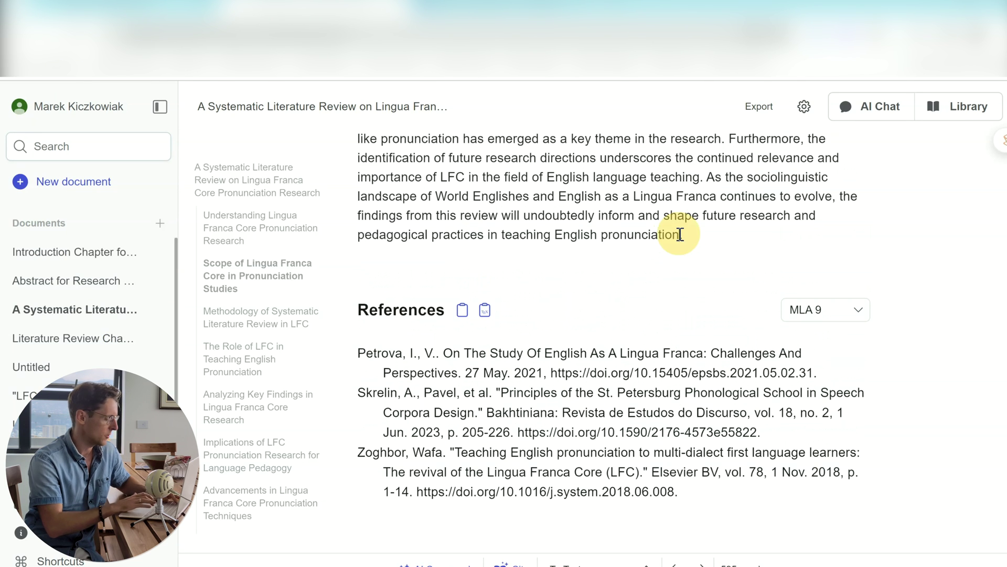
key("super+shift+c")
left_click(427, 291)
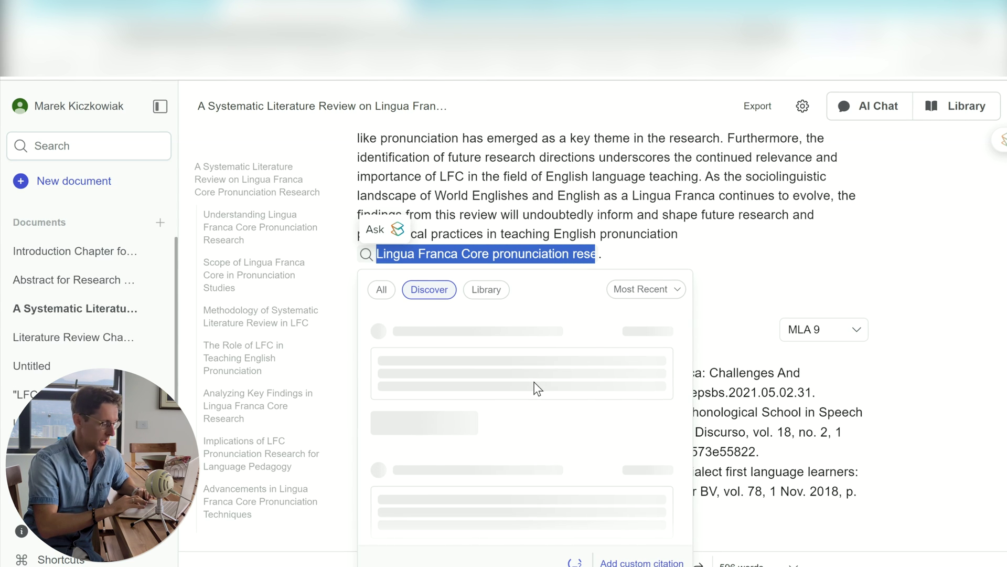
Step: Switch to Zotero and view the whole of My Library and the Applied linguistics and SLA collection
key("alt+Tab")
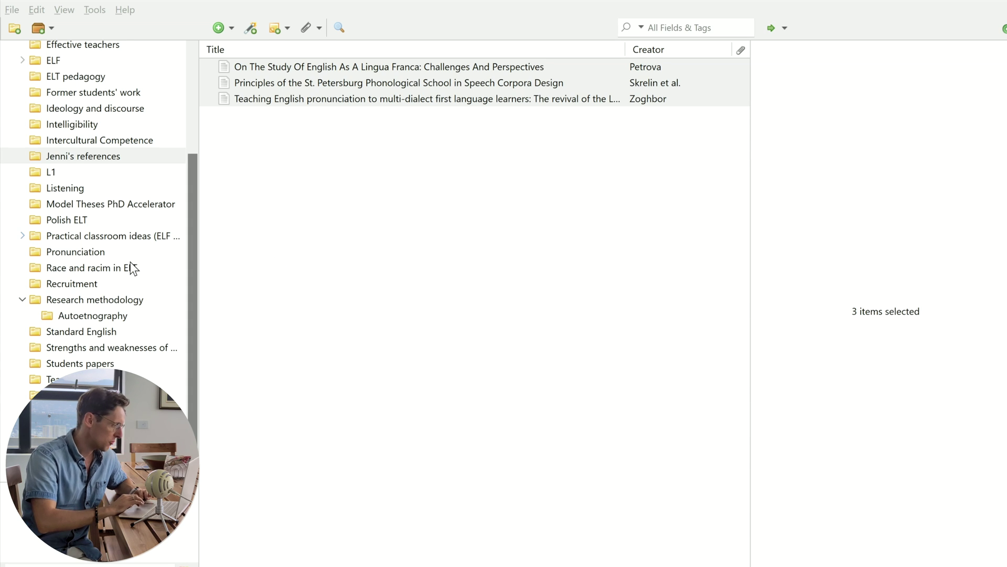
scroll(133, 268, "up", 3)
left_click(57, 49)
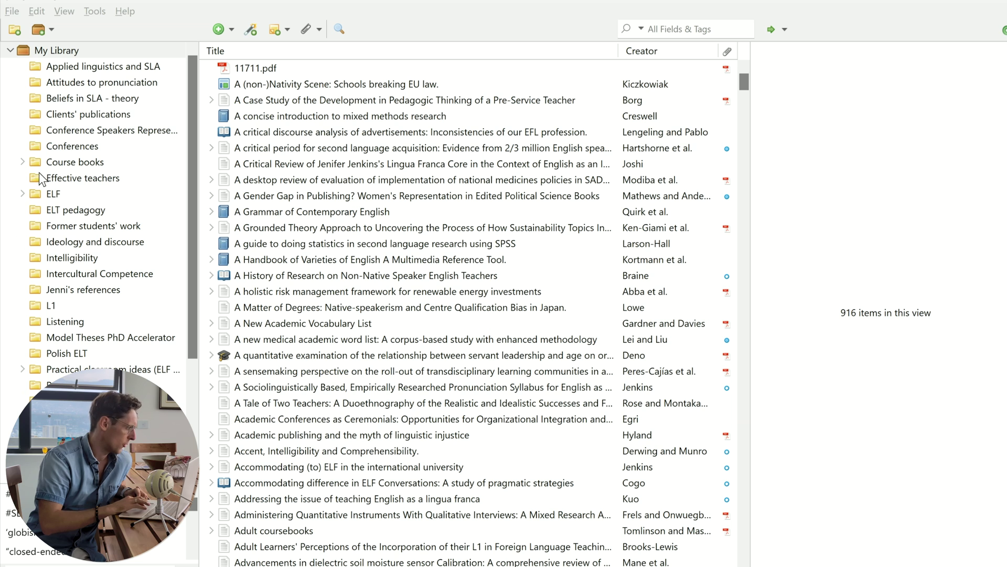
left_click(110, 115)
left_click(70, 51)
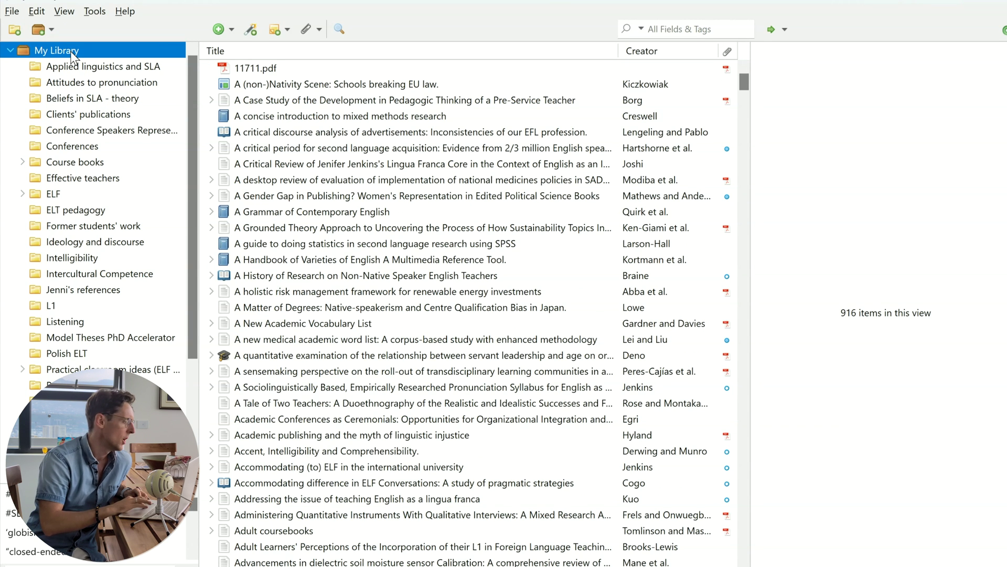
left_click(88, 152)
left_click(89, 131)
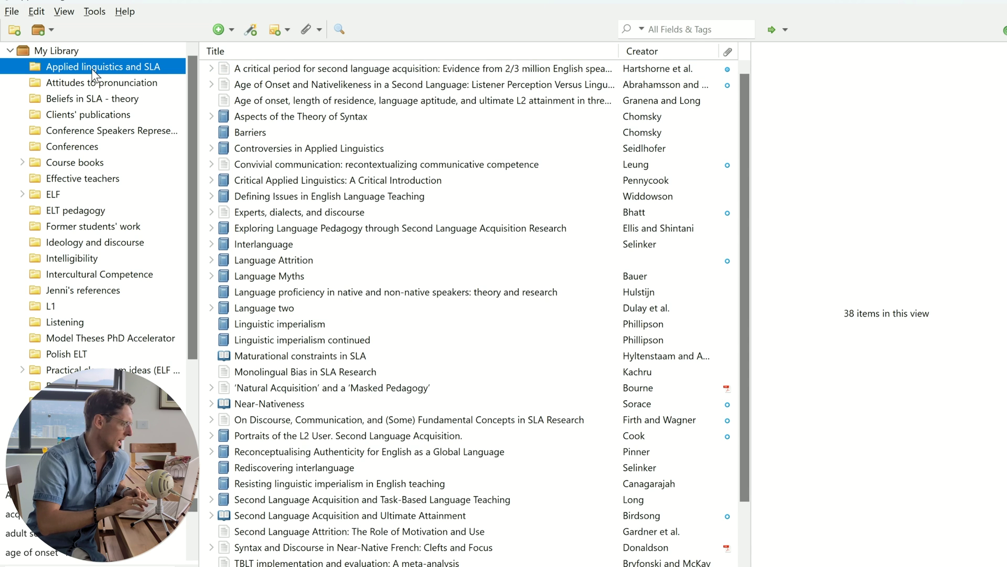
Step: Set up a library export in BibTeX format with Unicode (UTF-8) encoding, leaving out notes and files
left_click(10, 15)
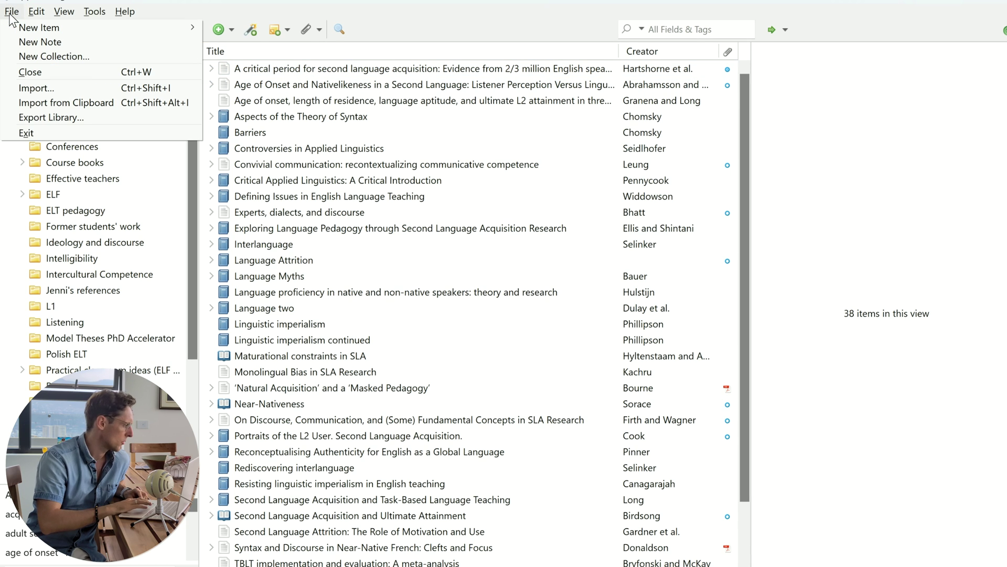
left_click(73, 119)
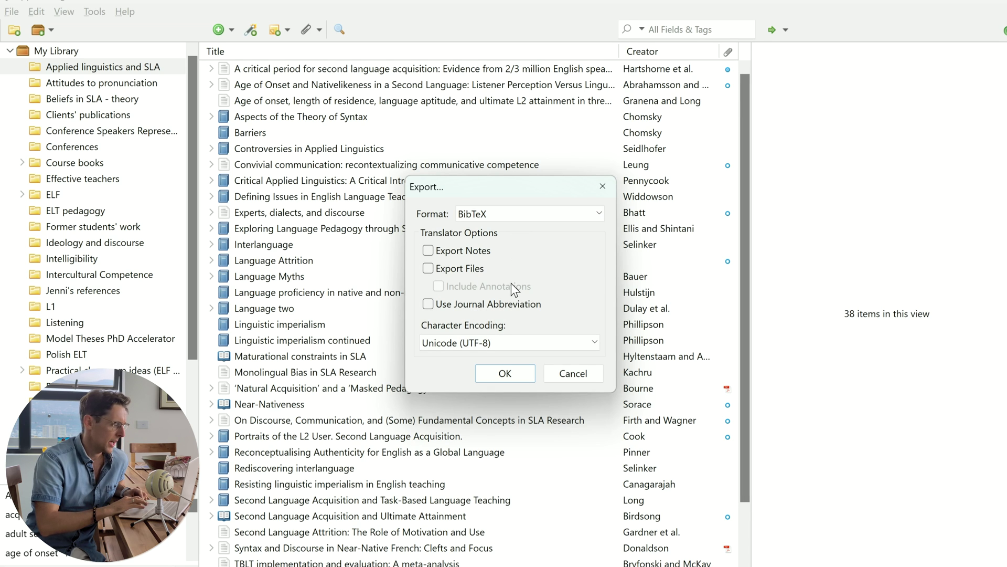
left_click(430, 269)
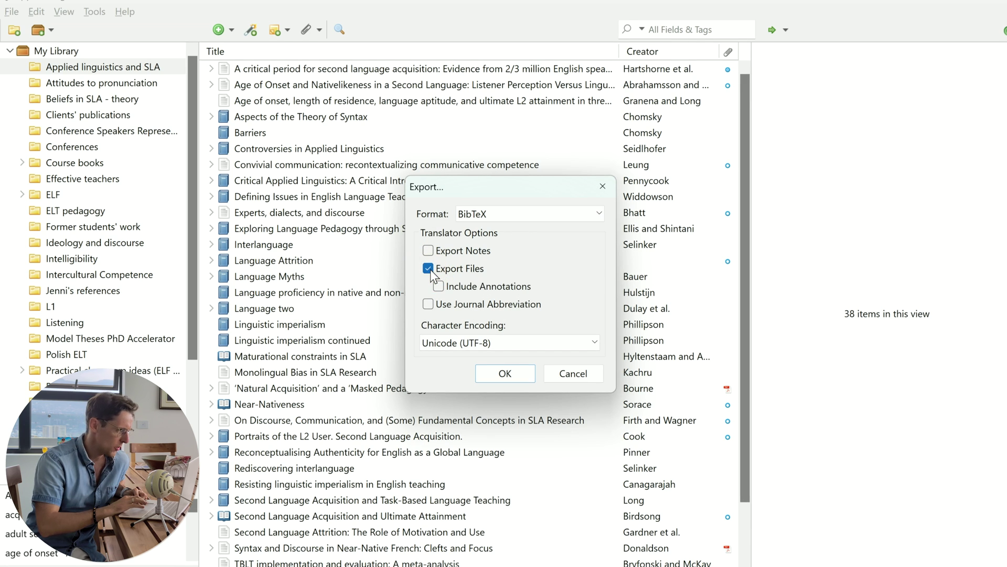
left_click(430, 269)
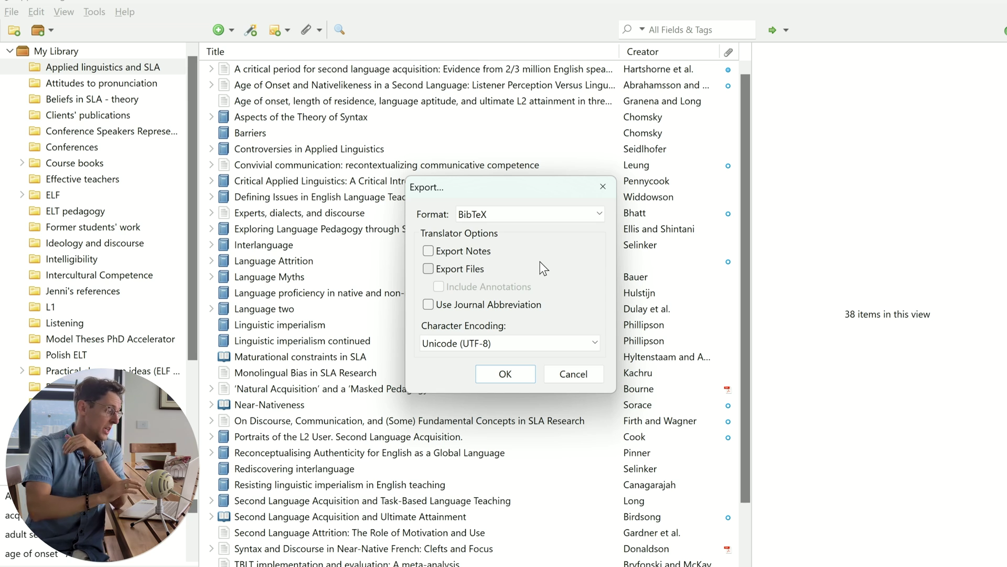
left_click(428, 269)
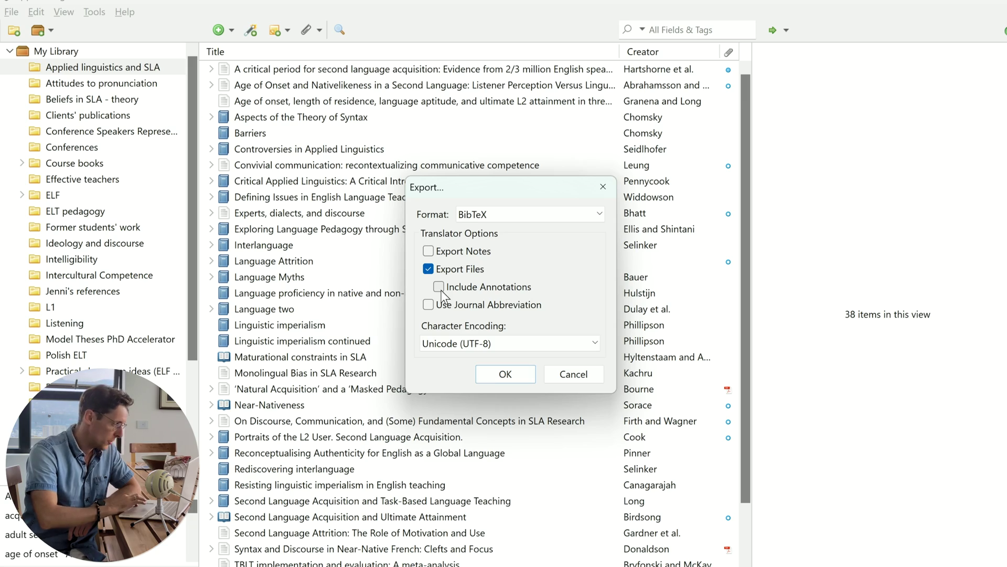
left_click(439, 287)
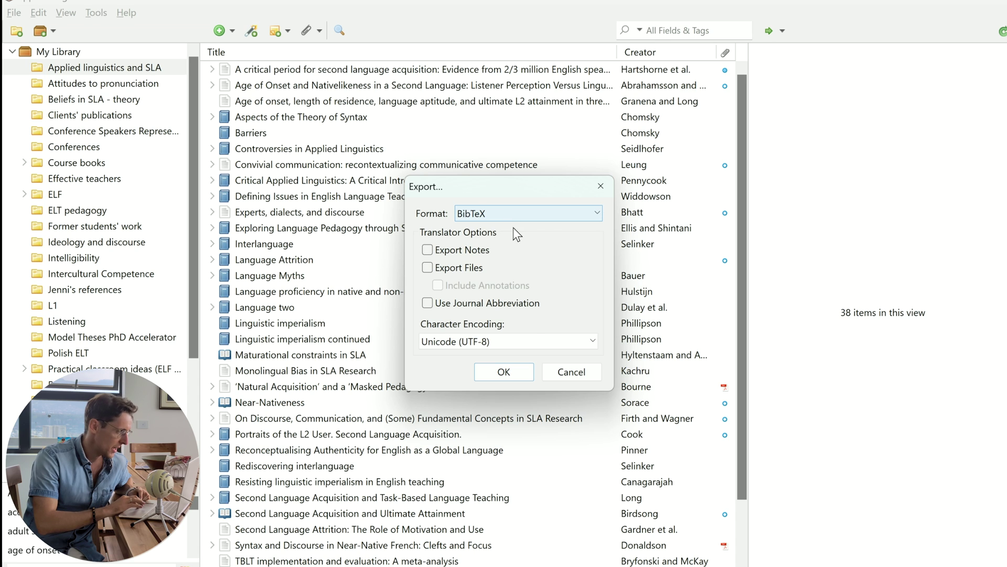
left_click(509, 370)
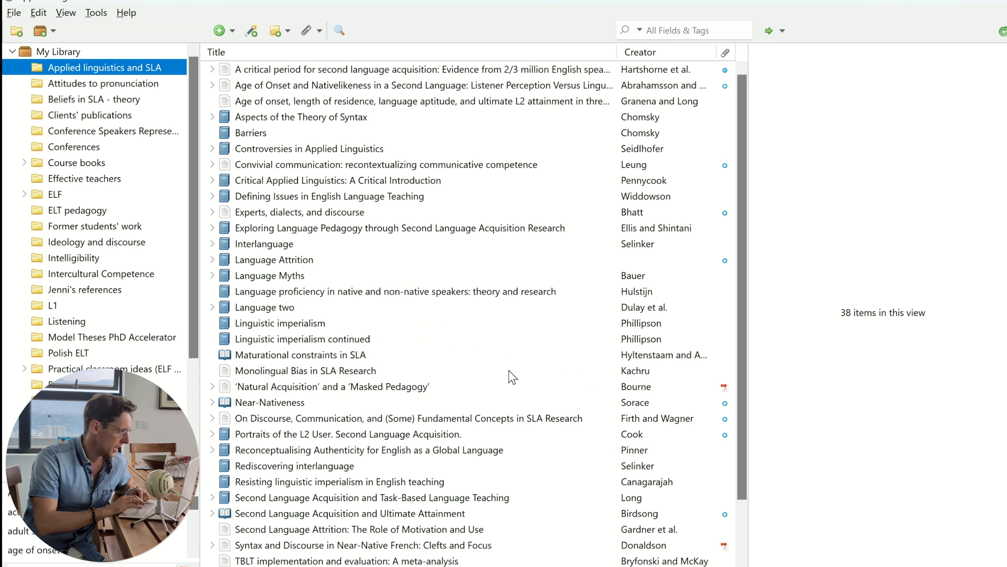
Step: Name the export file "Jenni 03.04.24.bib" and save it in the Downloads folder
left_click_drag(220, 14, 394, 43)
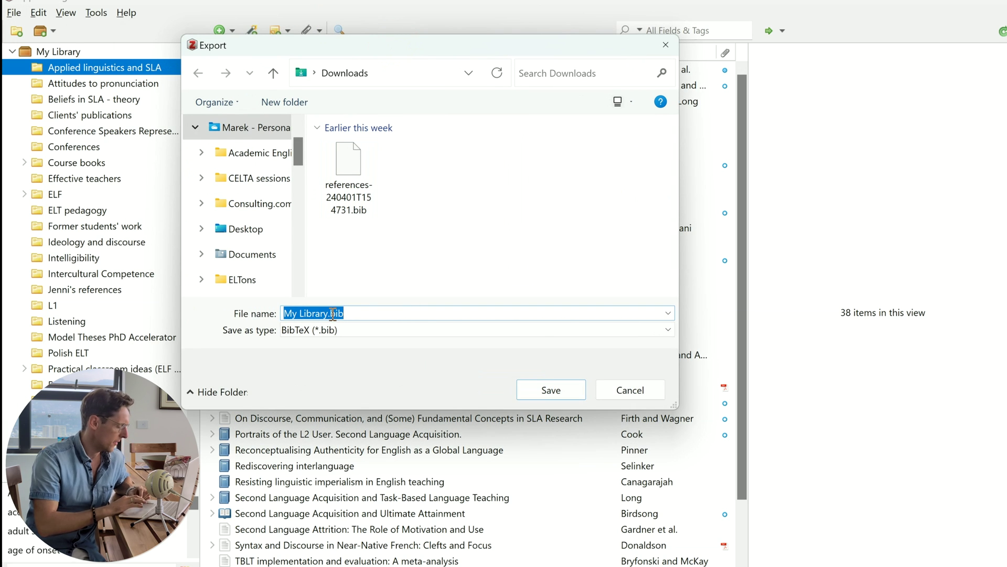
key("Home")
key("shift+ctrl+Right")
key("shift+ctrl+Right")
key("Left")
key("Delete")
key("Delete")
key("Delete")
key("Delete")
key("Delete")
key("Delete")
key("Delete")
key("Delete")
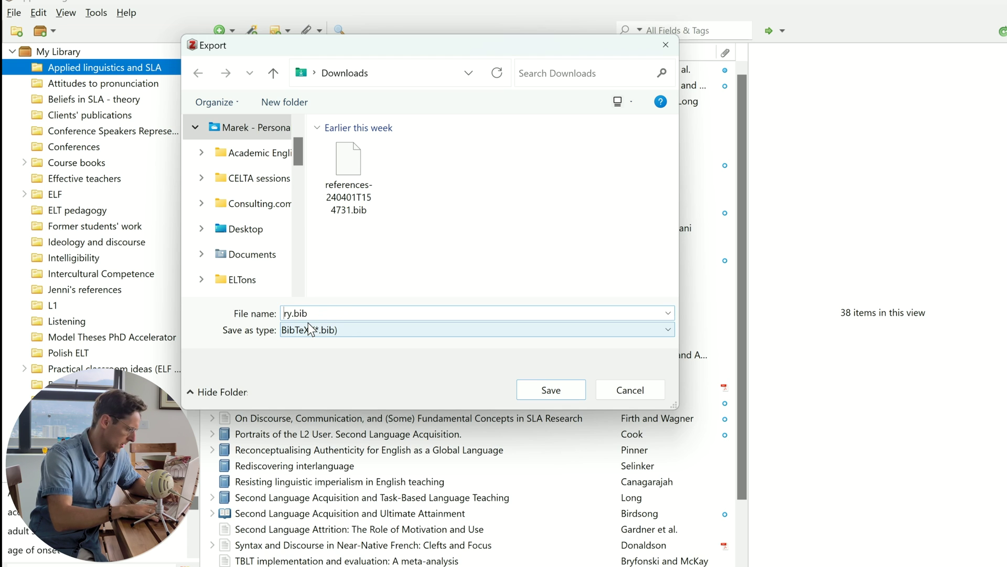
key("Delete")
key("Delete")
type("Jenni")
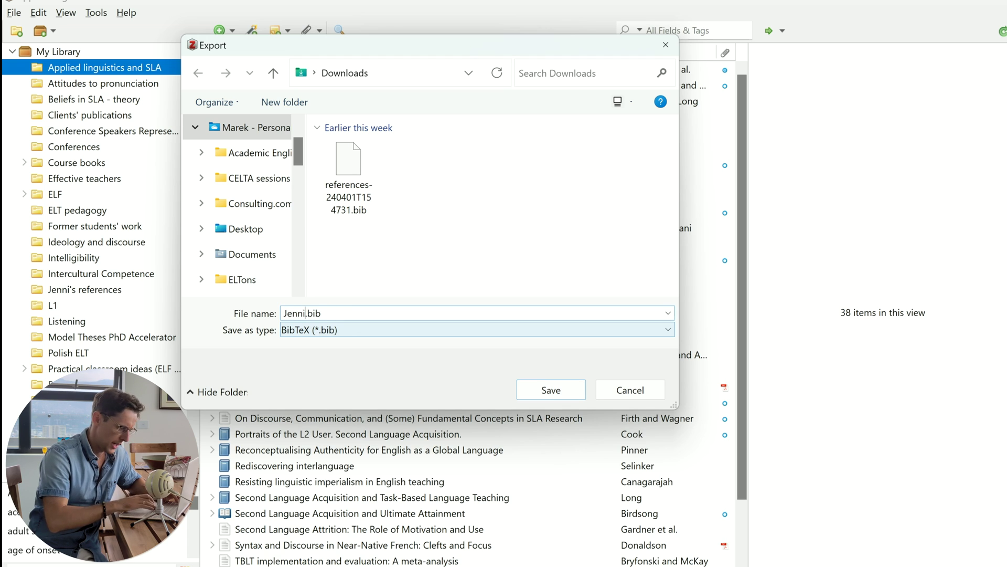
type(" 03.04")
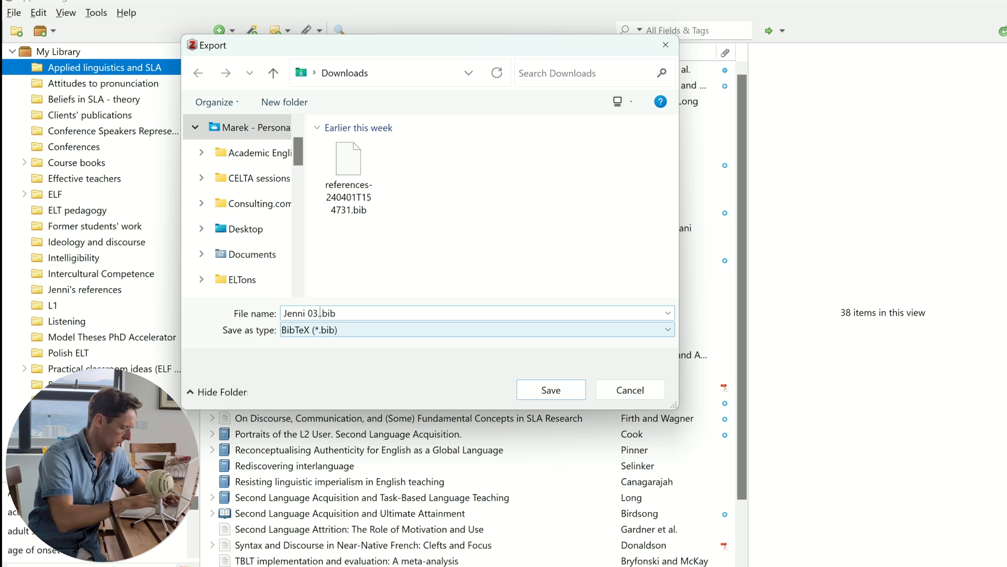
type(".24.")
key("Return")
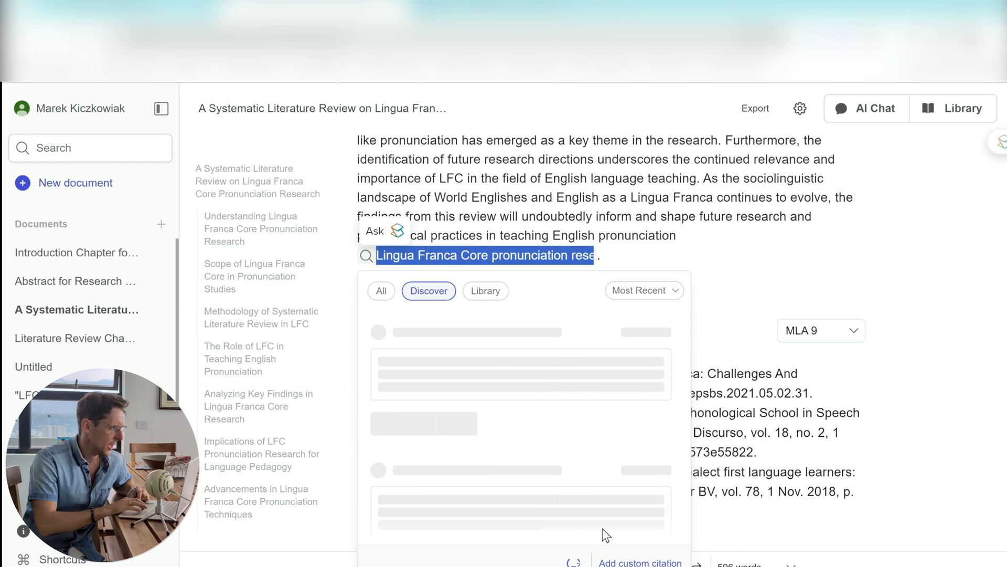
Step: Switch to Jenni AI, dismiss the citation search, and import "Jenni 03.04.24.bib" into the library as a BibTeX file
left_click(727, 193)
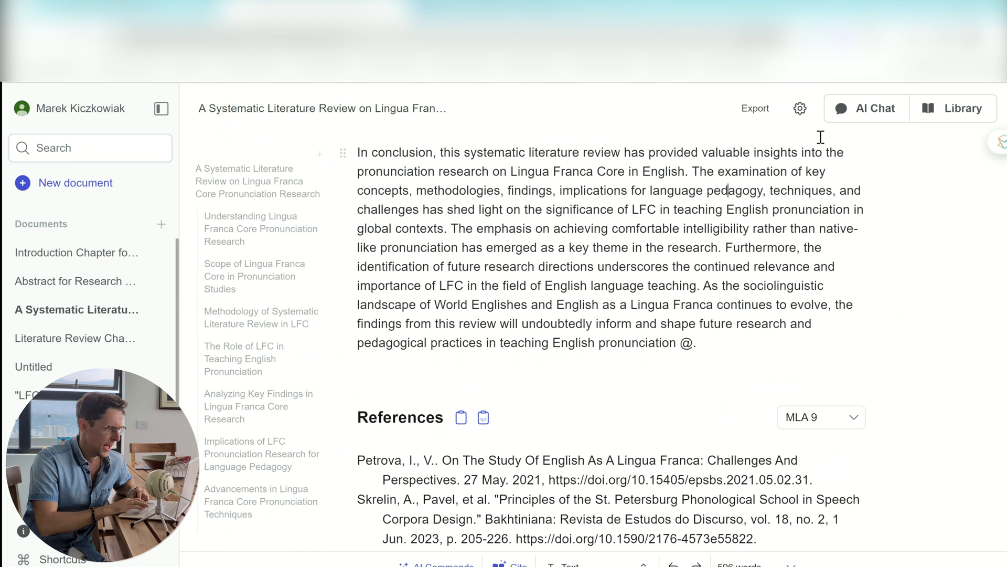
left_click(945, 122)
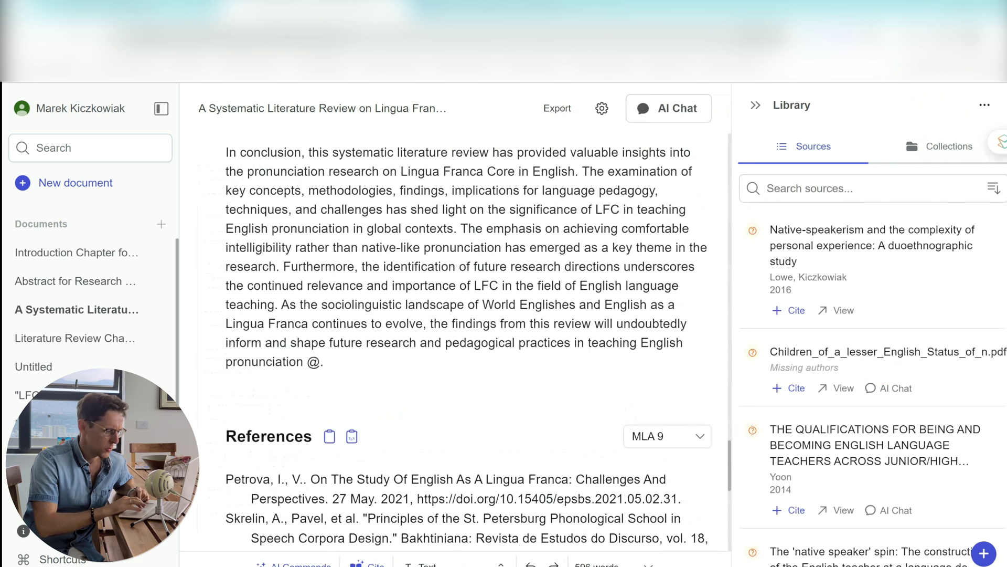
left_click(985, 555)
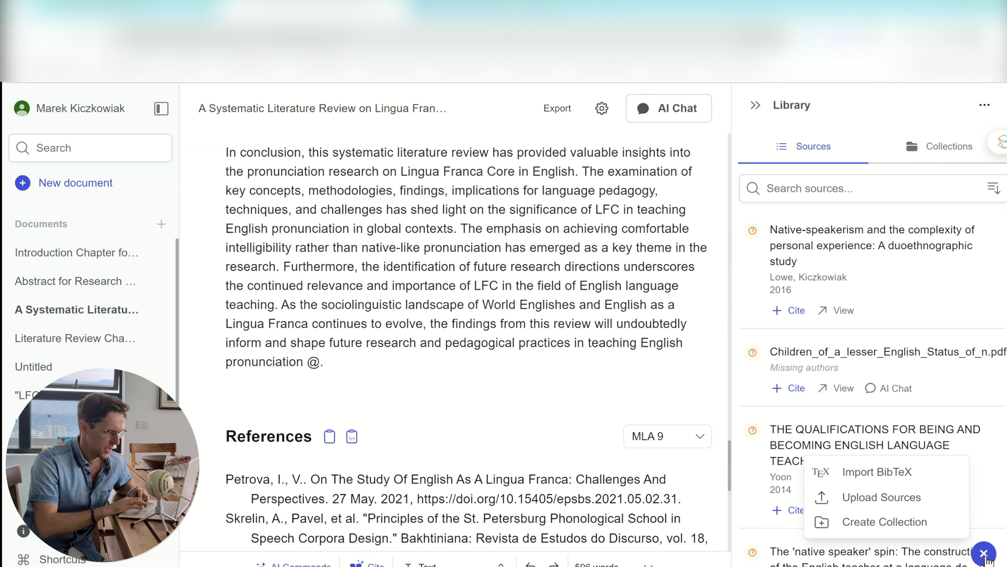
left_click(861, 472)
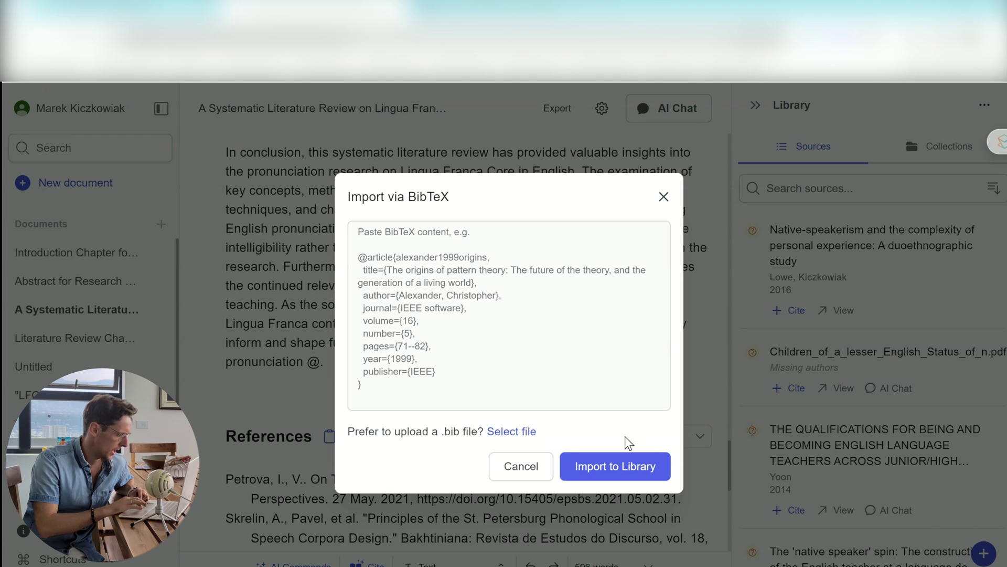
left_click(514, 432)
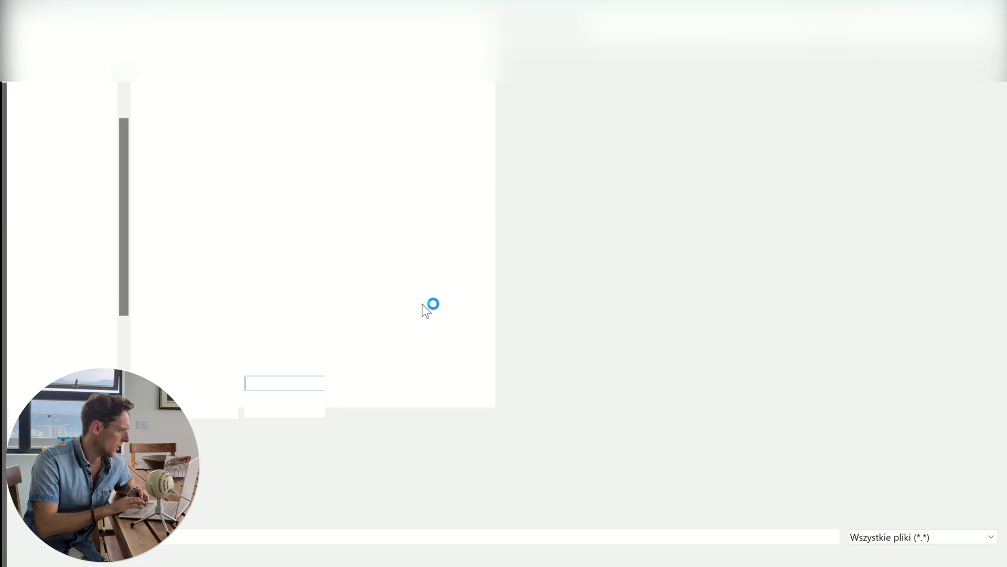
left_click(173, 132)
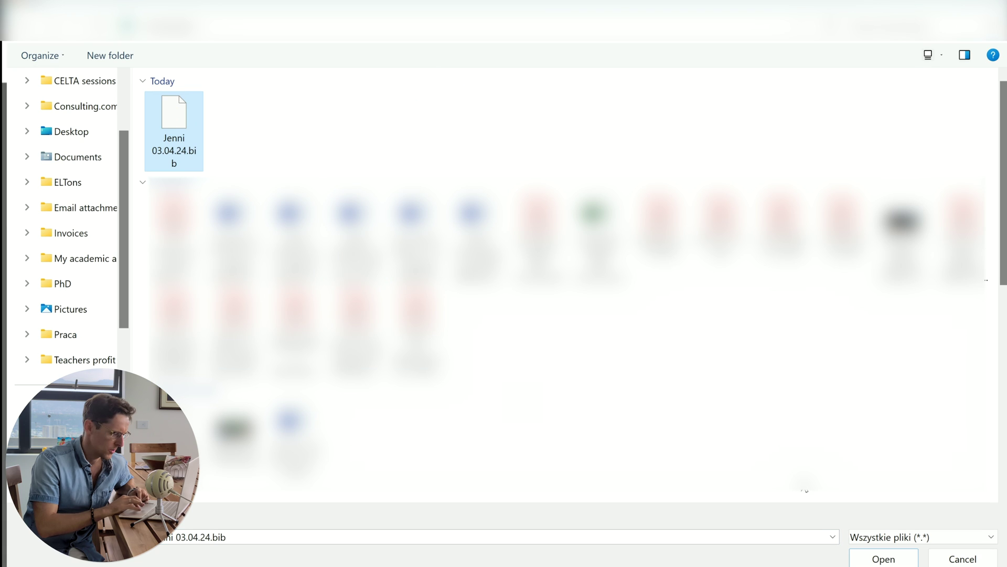
left_click(872, 557)
left_click(629, 467)
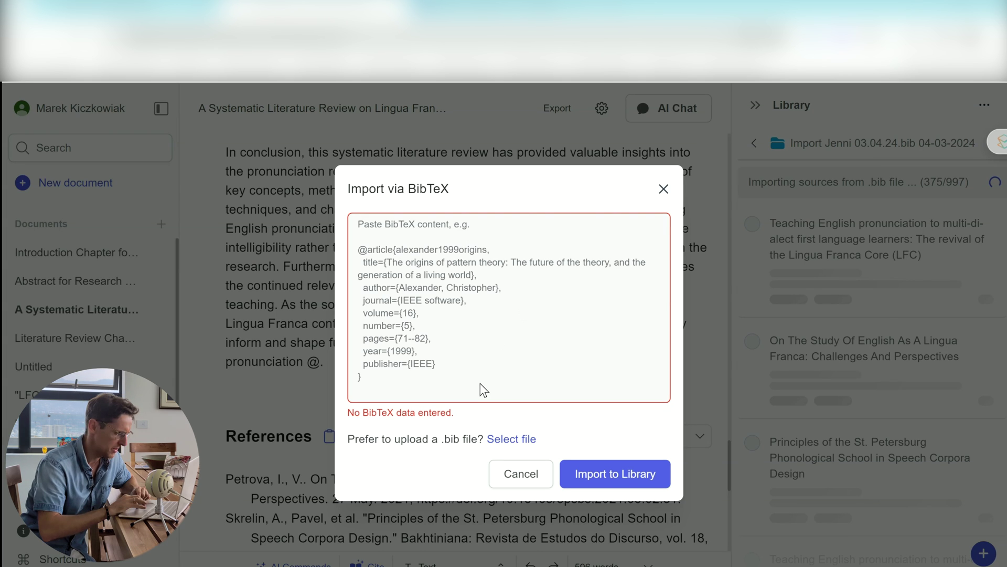
Step: Switch to Zotero and select all items in the Applied linguistics and SLA collection
key("alt+Tab")
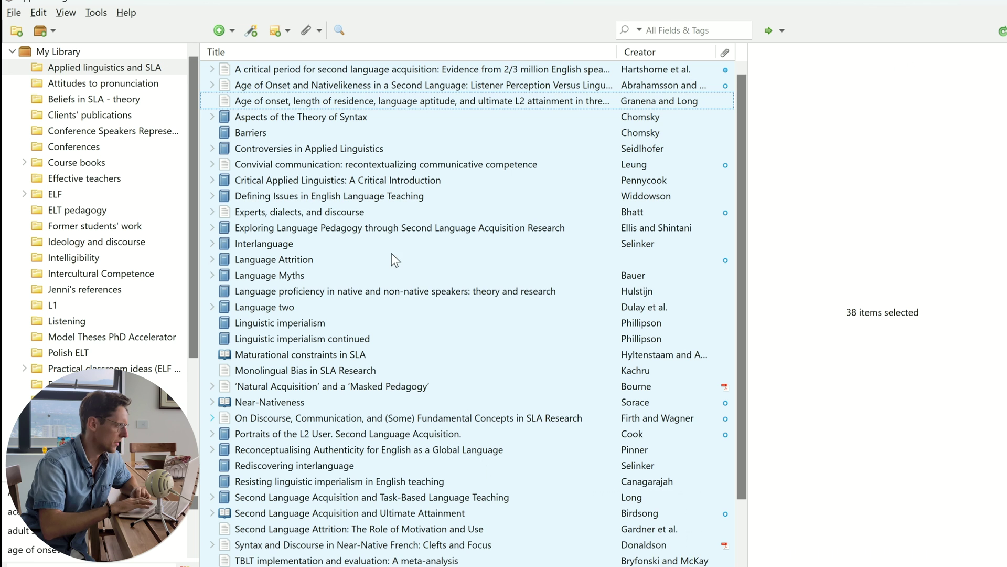
left_click(141, 64)
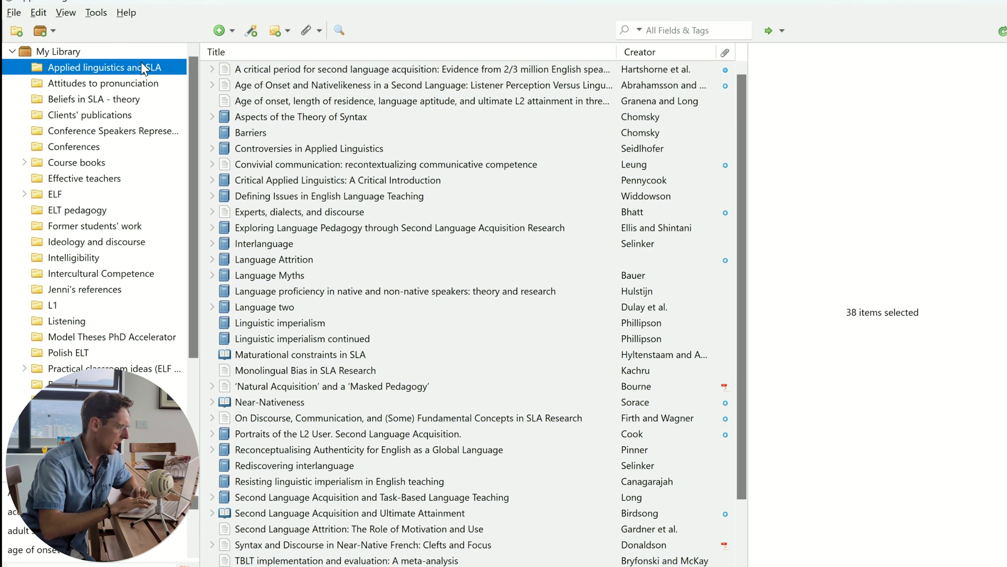
left_click(115, 82)
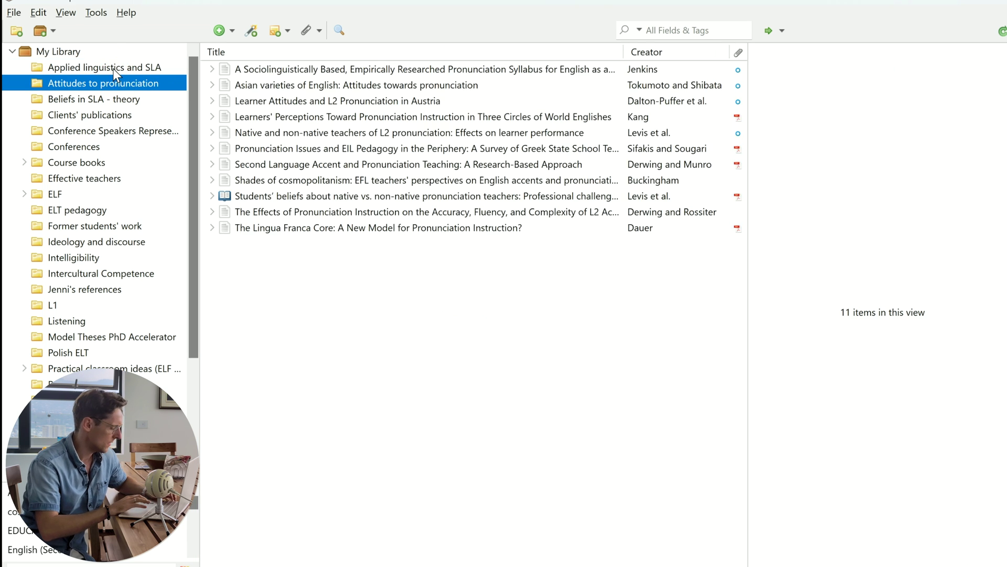
left_click(112, 68)
left_click(293, 88)
key("ctrl+a")
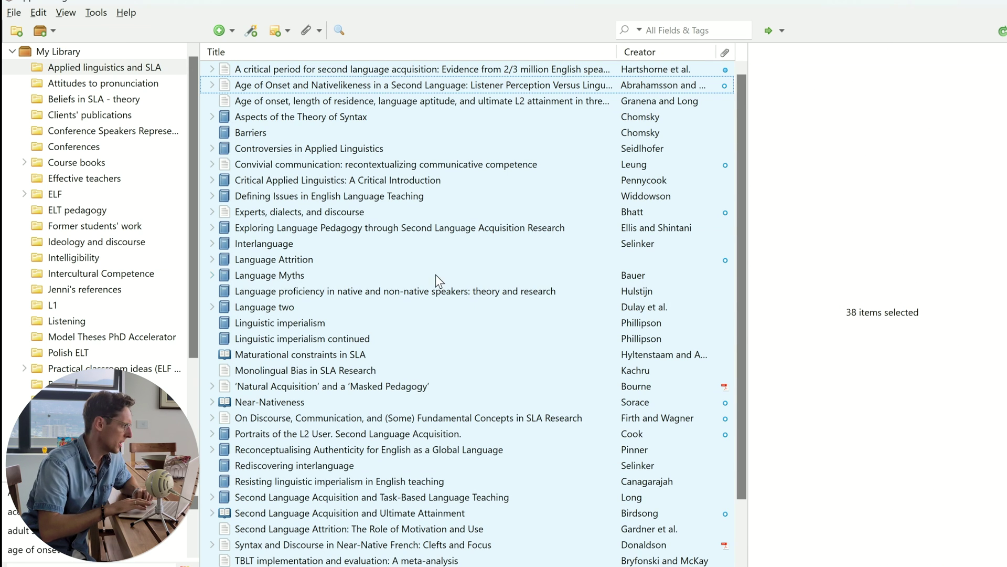
Step: Export the selected items in BibTeX format with Unicode (UTF-8) encoding, saving them as "Exported Items.bib" in the Downloads folder
left_click(13, 12)
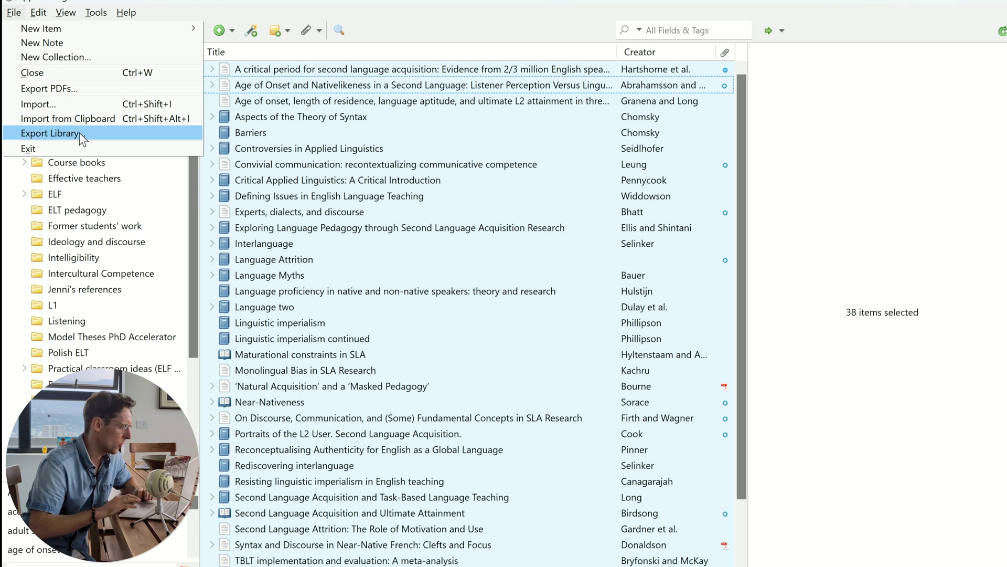
right_click(372, 166)
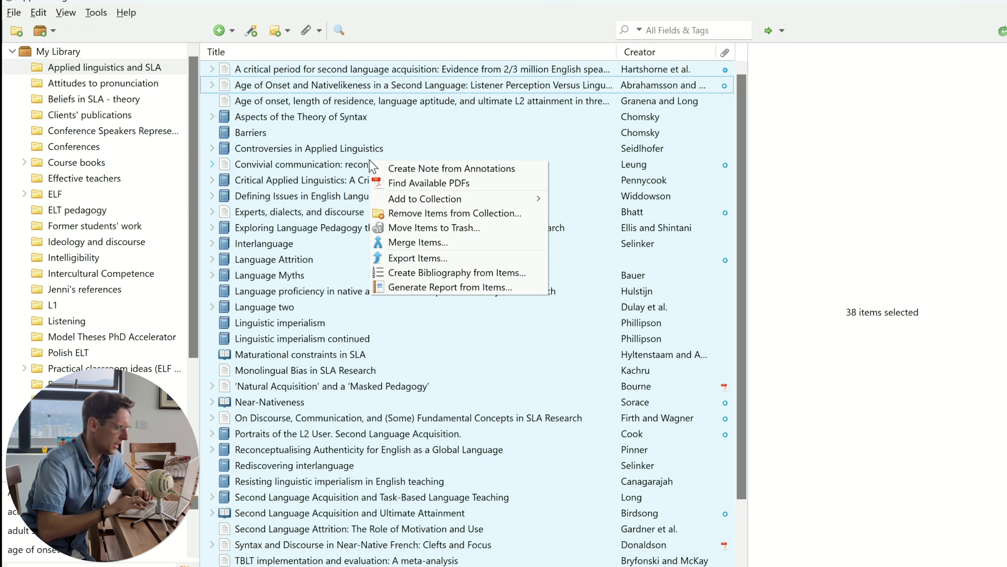
left_click(428, 258)
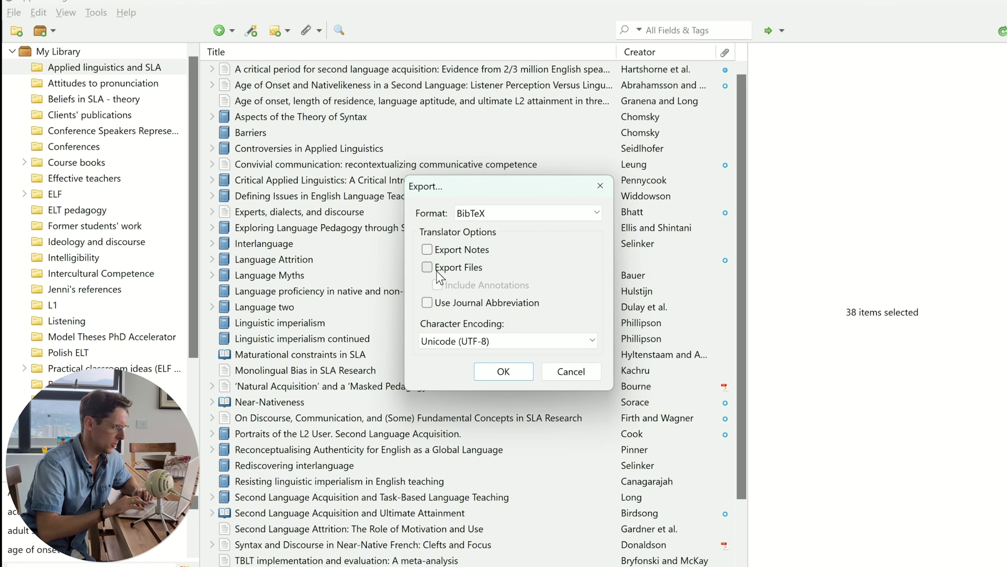
left_click(515, 375)
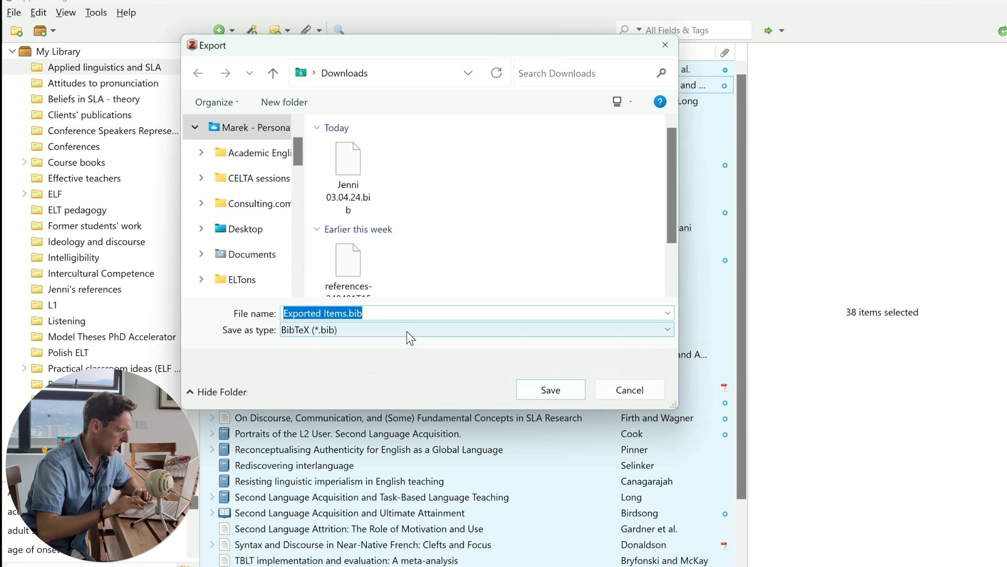
left_click(543, 392)
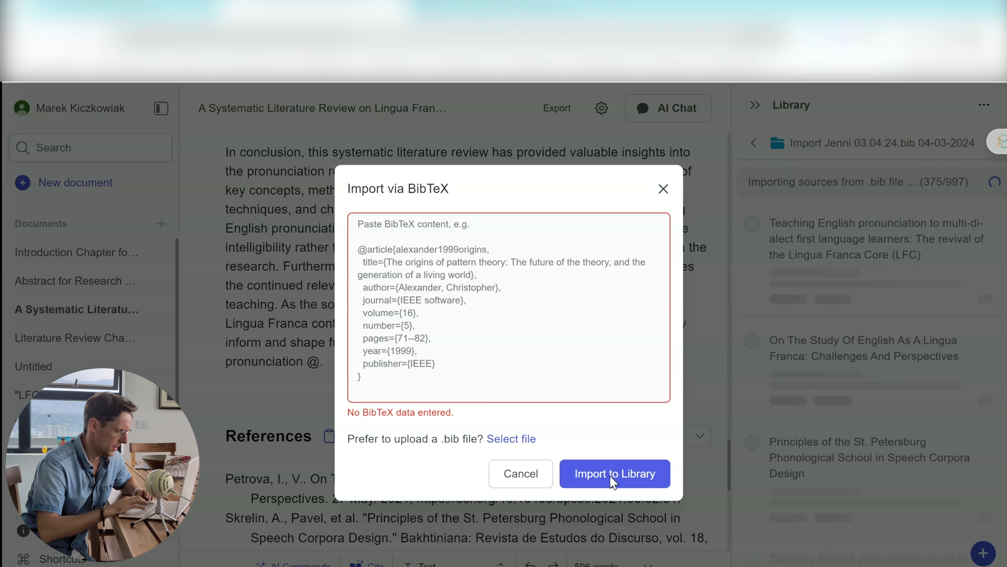
Step: In Jenni AI, open and cancel the .bib file selection, and close the Import via BibTeX dialog
left_click(510, 440)
key("Escape")
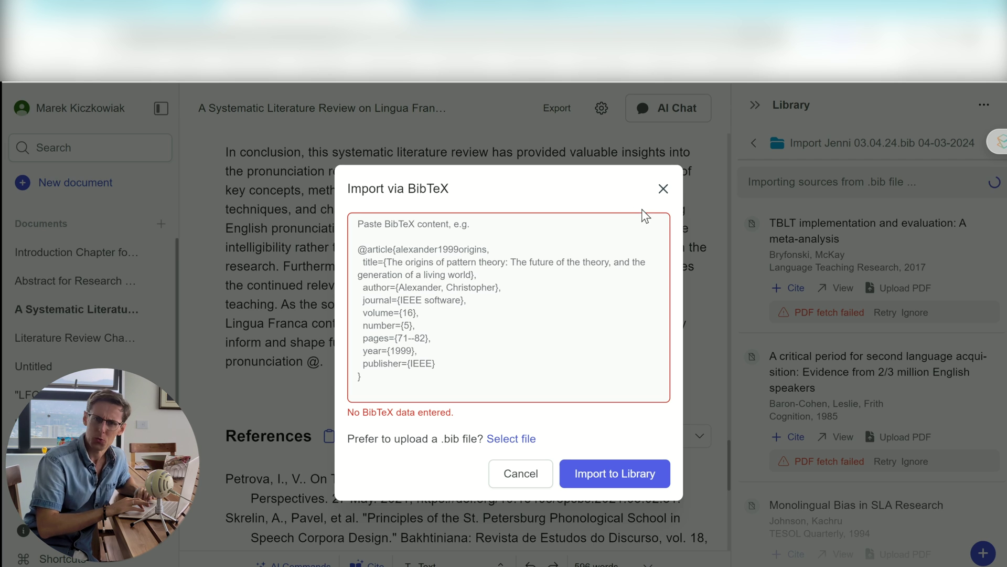
left_click(663, 190)
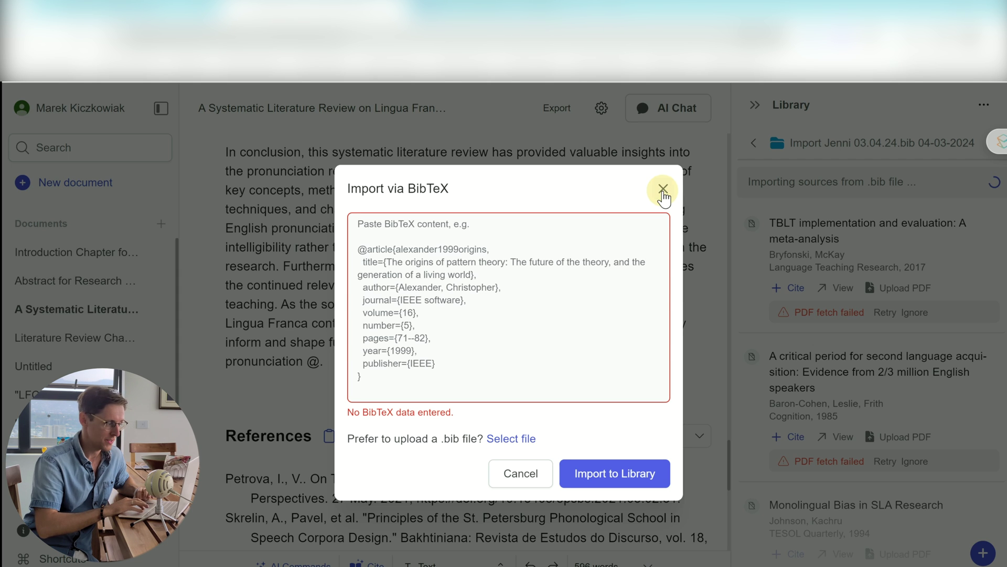
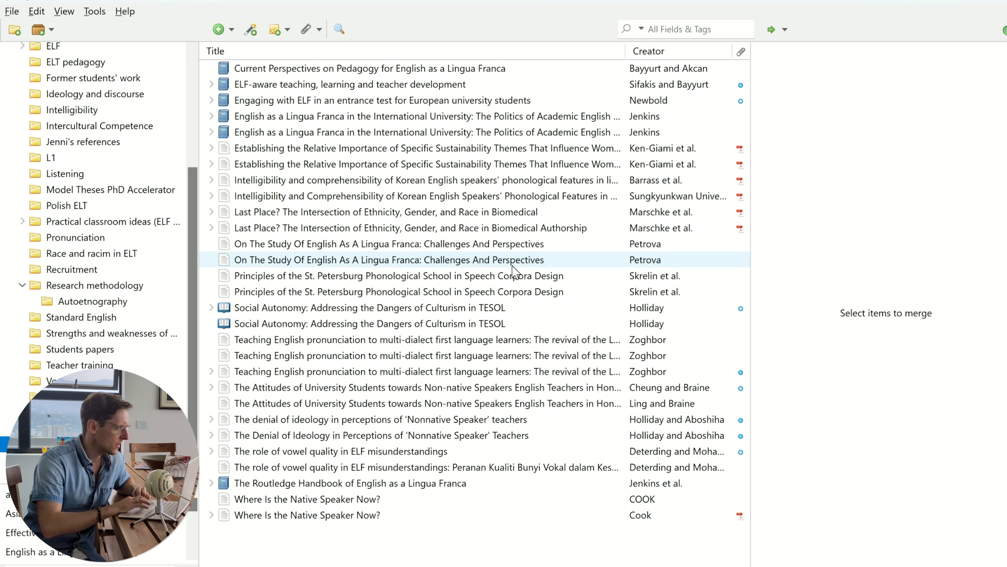
Step: In Zotero's duplicates, compare edition, place and date in both versions of "English as a Lingua Franca in the International University"
left_click(431, 117)
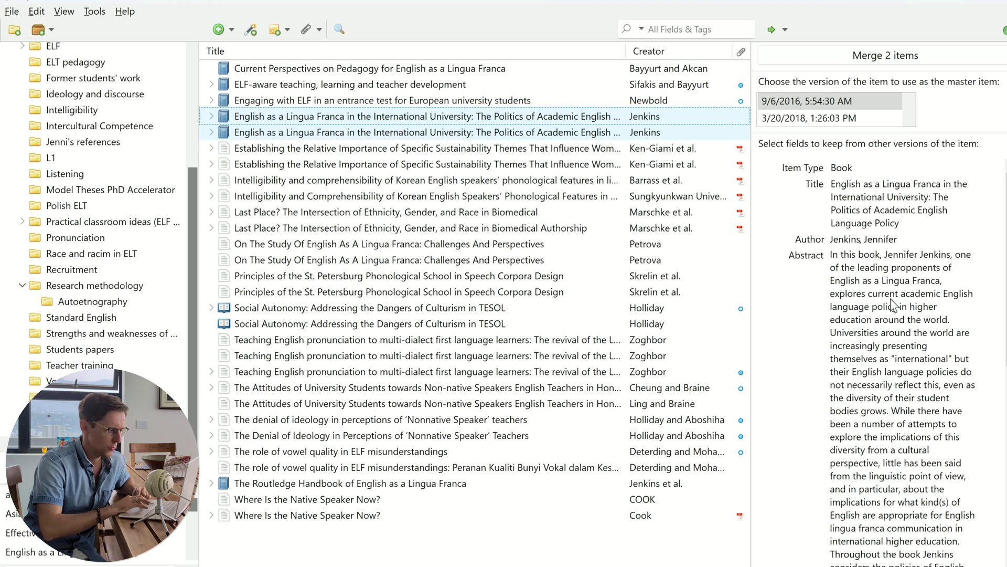
left_click(830, 120)
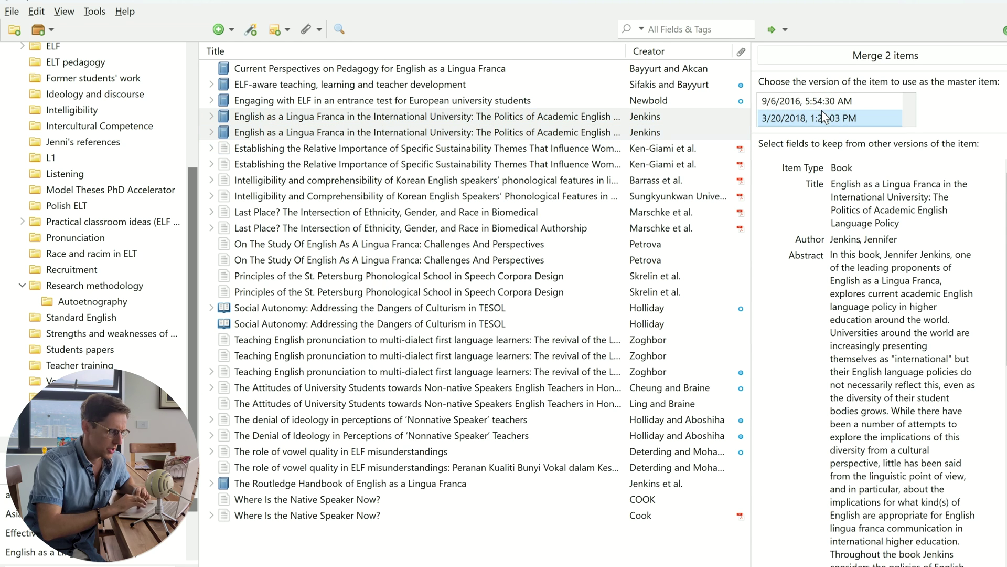
left_click(822, 103)
scroll(870, 301, "down", 8)
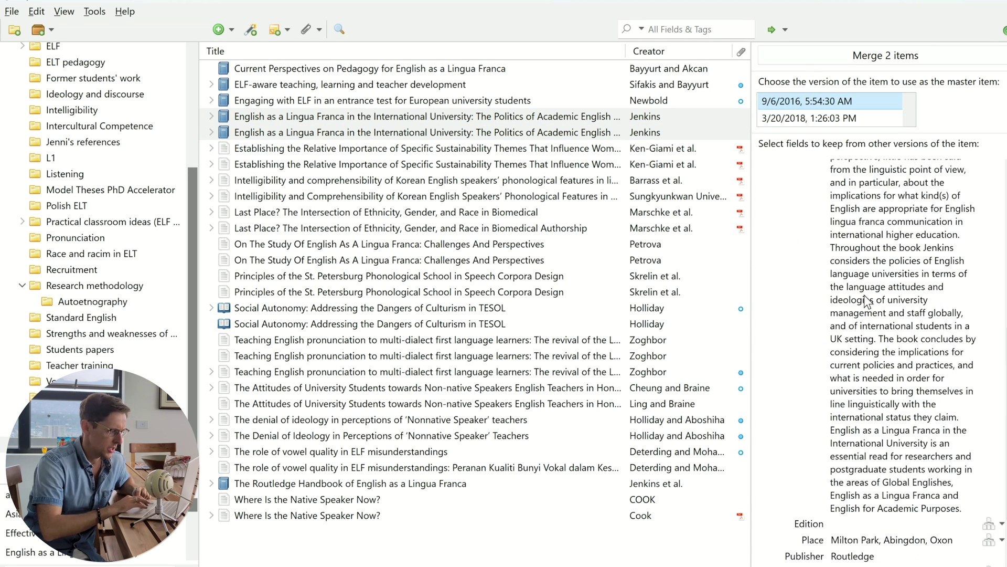
left_click(819, 120)
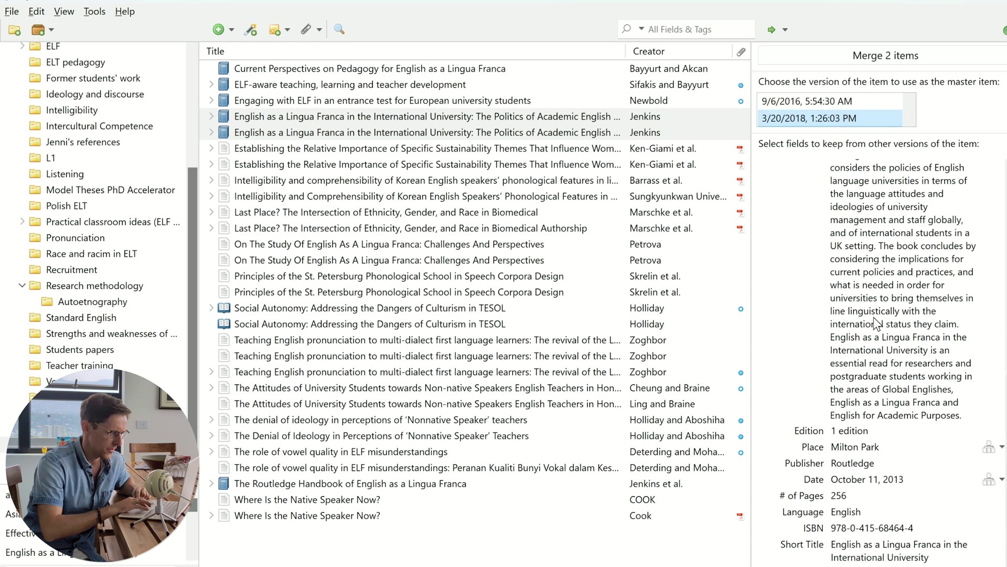
left_click(829, 102)
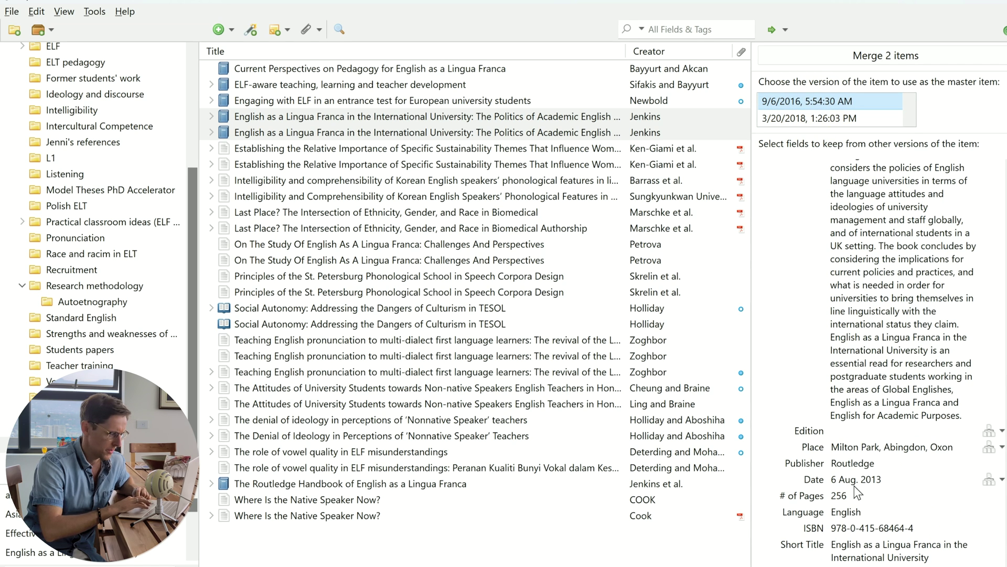
left_click(834, 120)
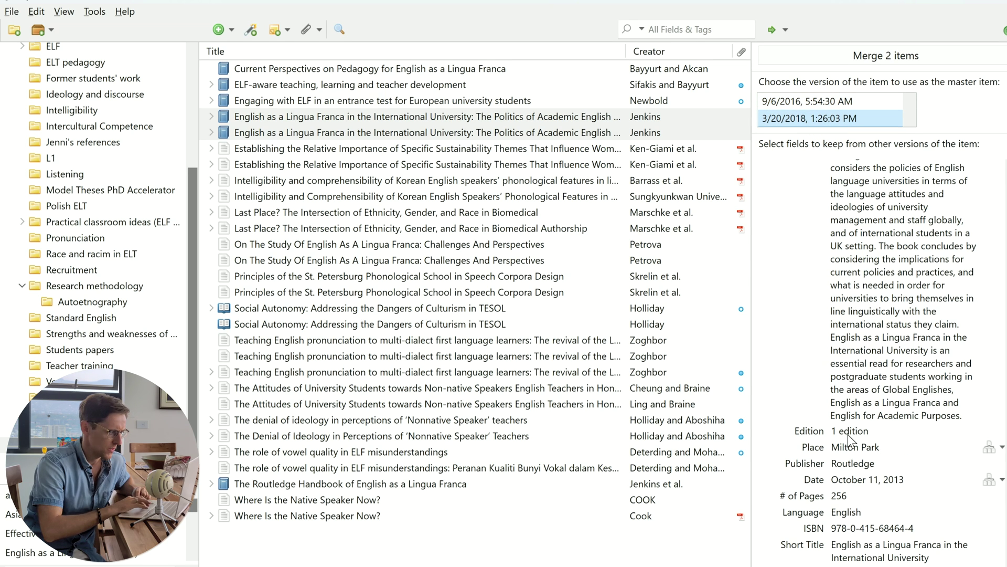
left_click(830, 105)
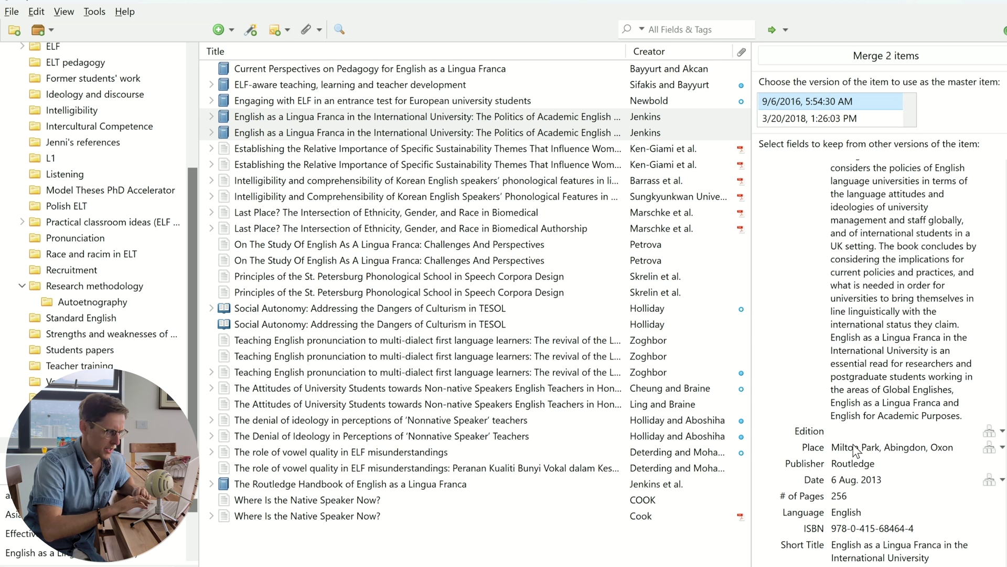
left_click(826, 119)
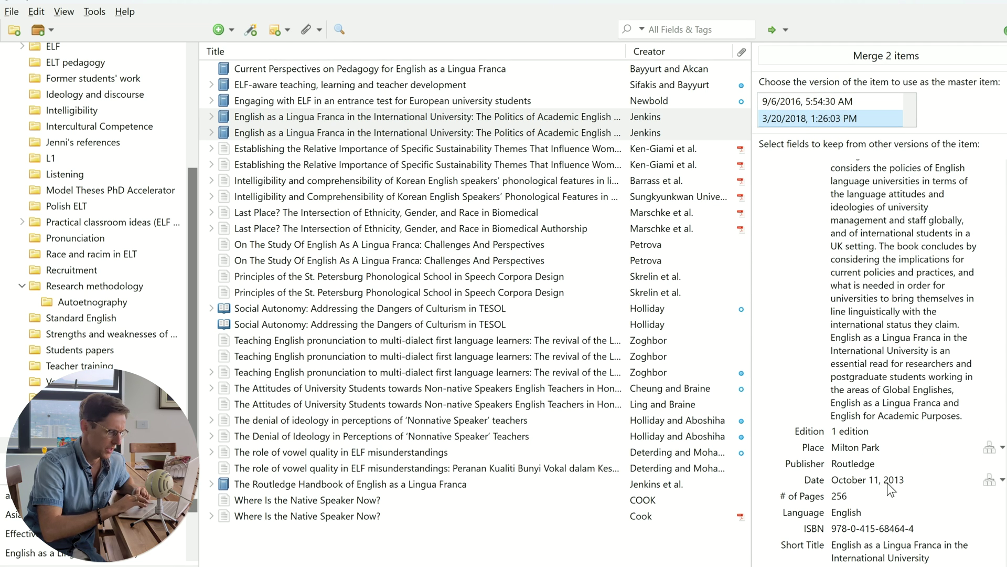
left_click(836, 101)
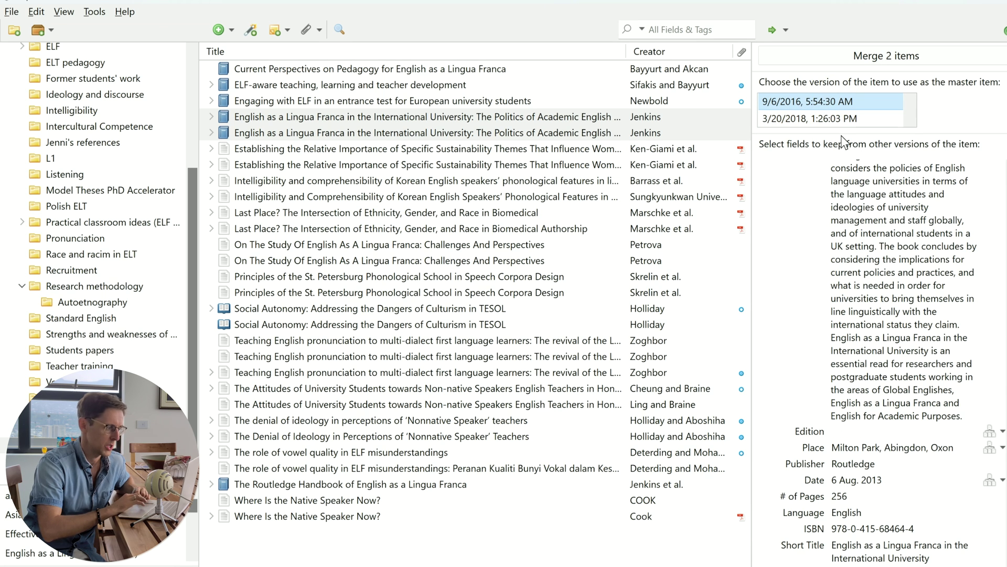
Step: Merge the two duplicate book entries, using the 3/20/2018, 1:26:03 PM version as the master item
left_click(835, 120)
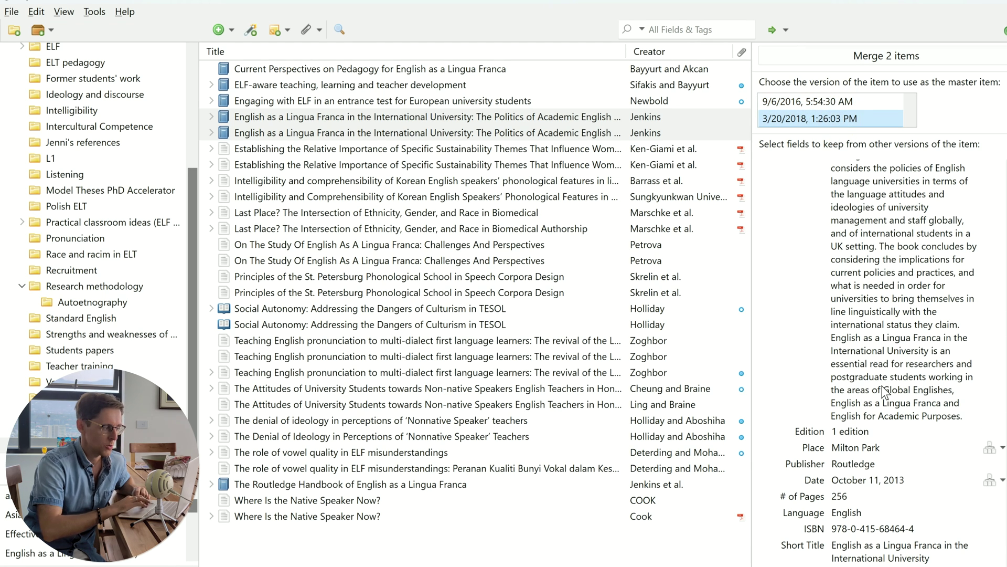
scroll(885, 391, "up", 10)
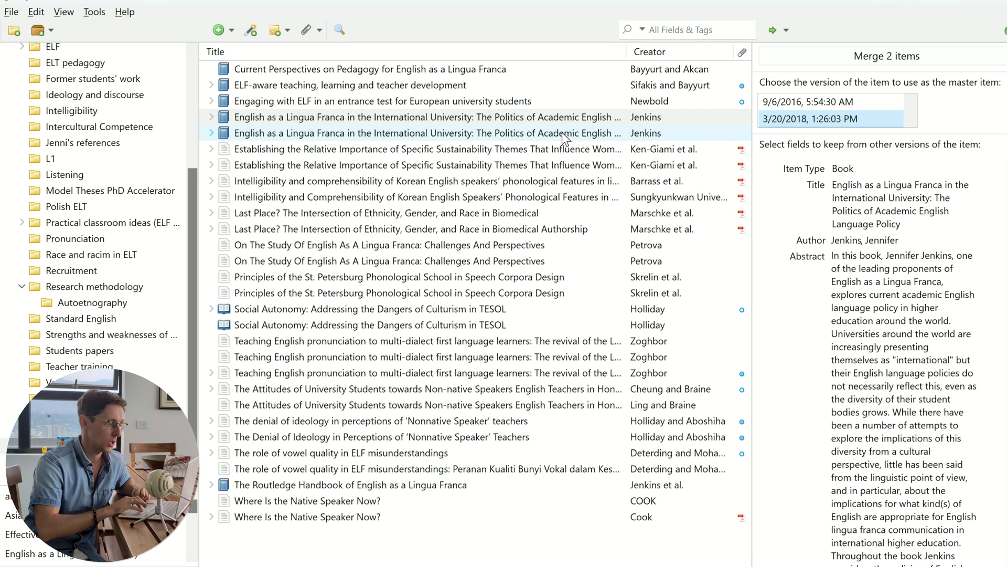
left_click(896, 55)
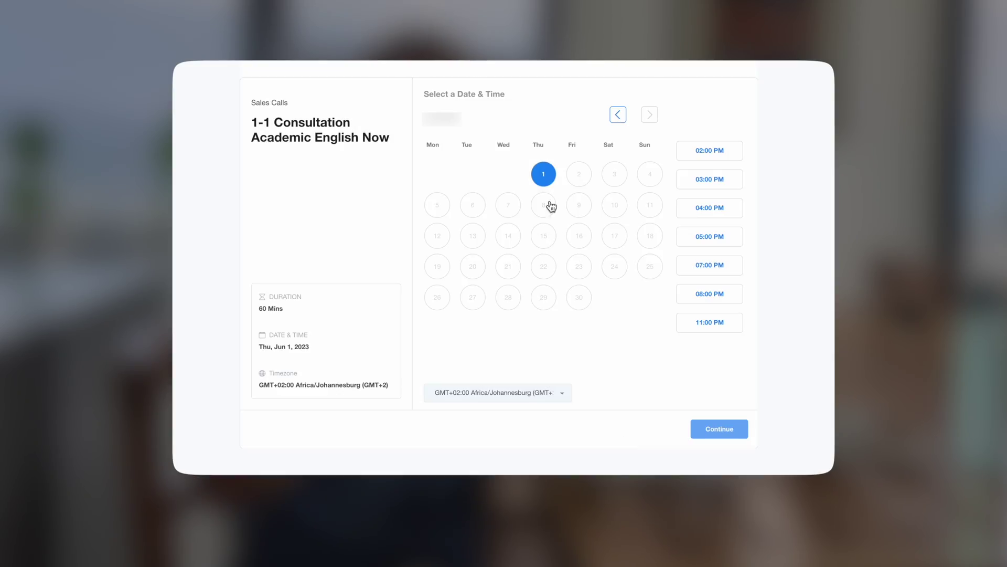
Step: On the consultation booking page, choose the 04:00 PM slot on Thu, Jun 1, 2023 and enter "xxx" in the contact fields
left_click(623, 245)
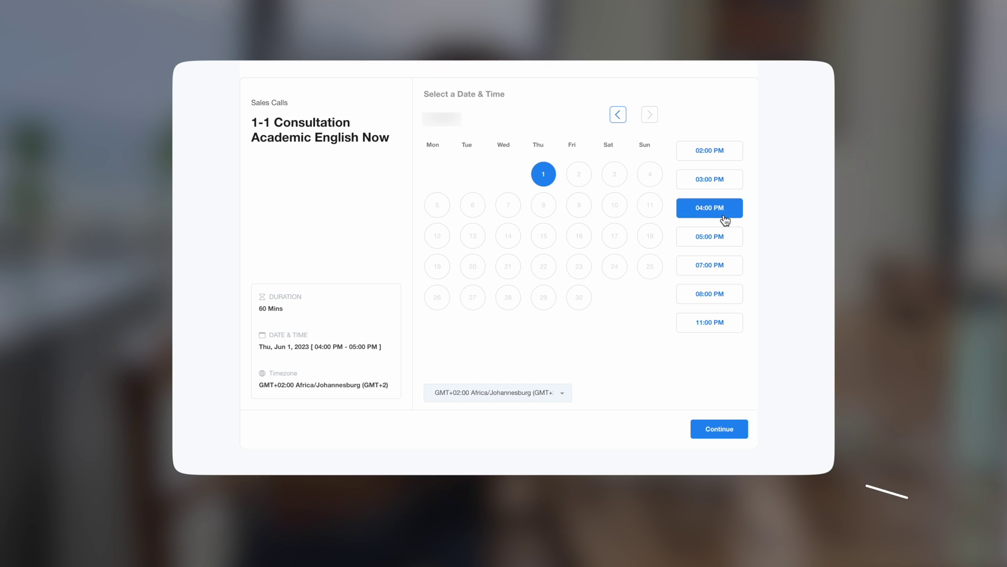
left_click(730, 428)
left_click(485, 133)
type("xxx")
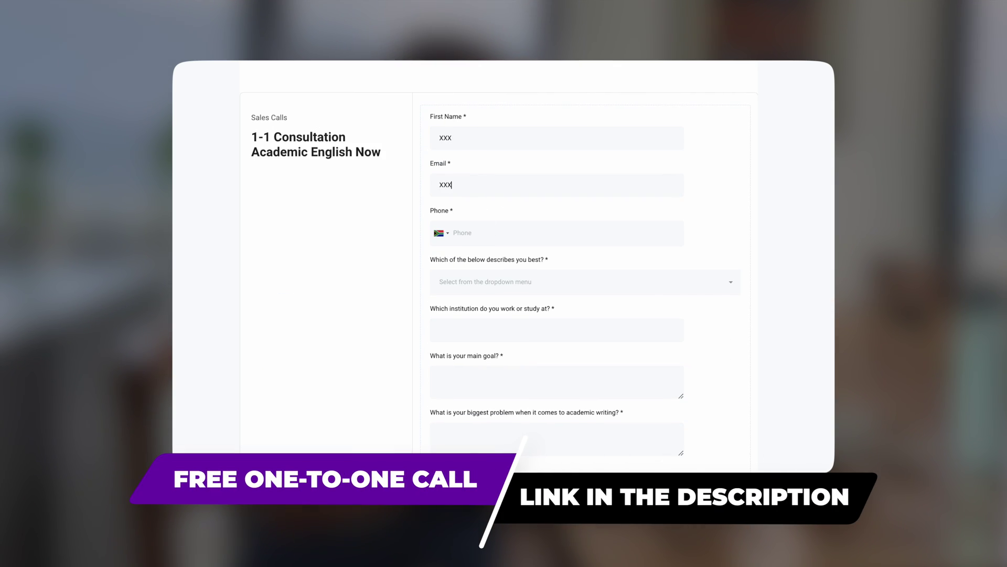
left_click(493, 241)
type("xxx")
Step: Tick "I have a full-time job" and "I have a partial scholarship for my degree" in the booking questionnaire
scroll(488, 237, "down", 4)
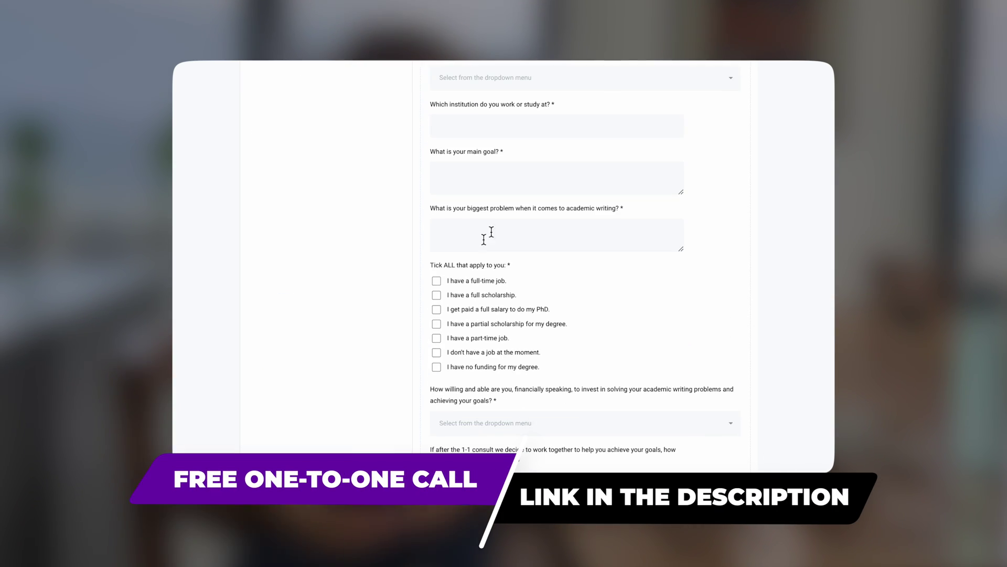
left_click(437, 281)
scroll(436, 326, "down", 5)
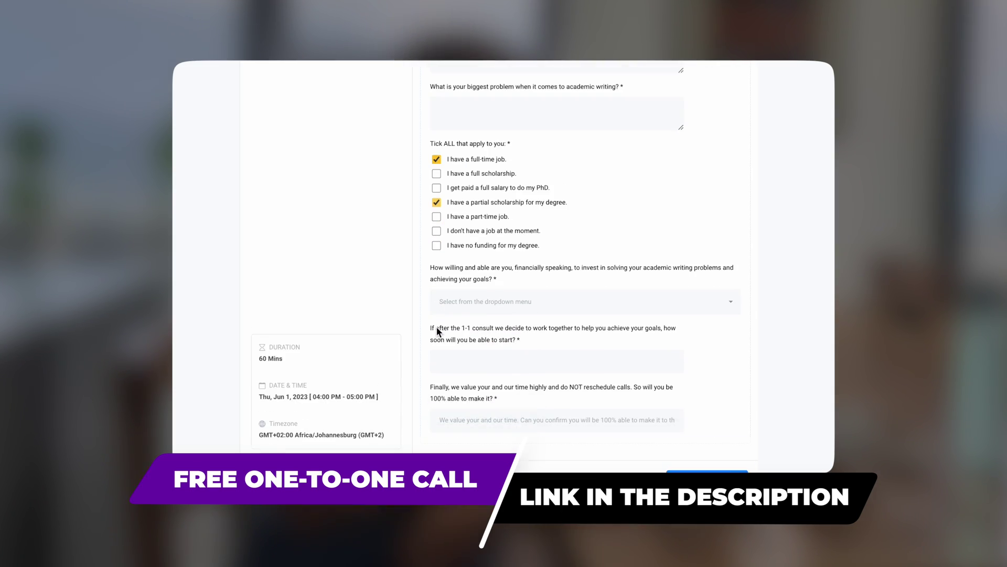